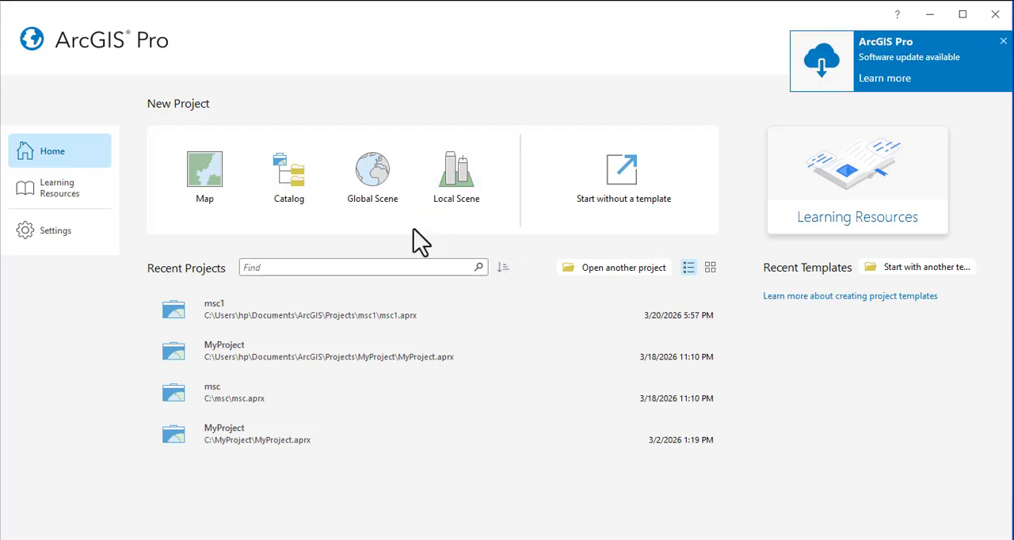
Create a new map project named MyProject1 in its own folder at the default location.
{"action": "left_click", "coordinate": [211, 177]}
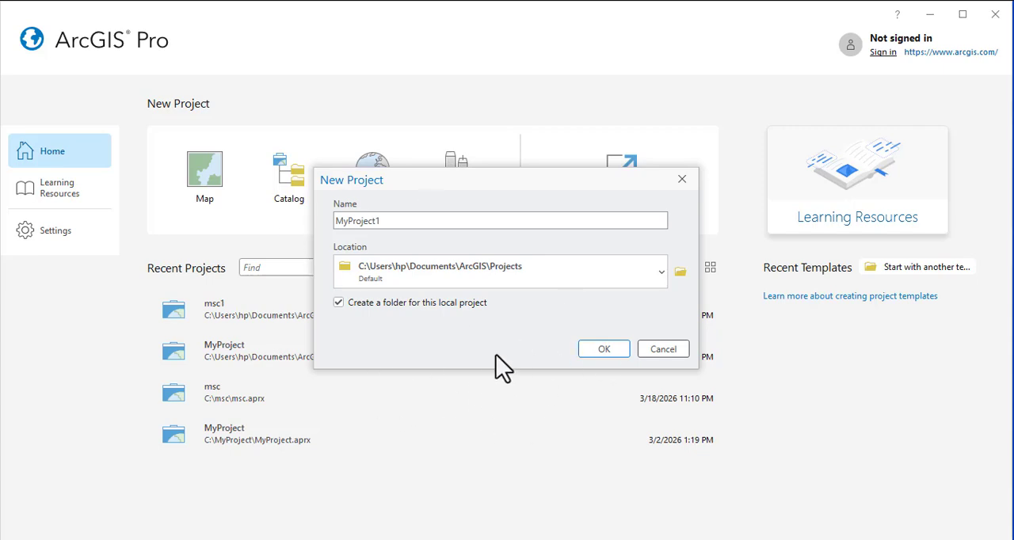
{"action": "left_click", "coordinate": [607, 349]}
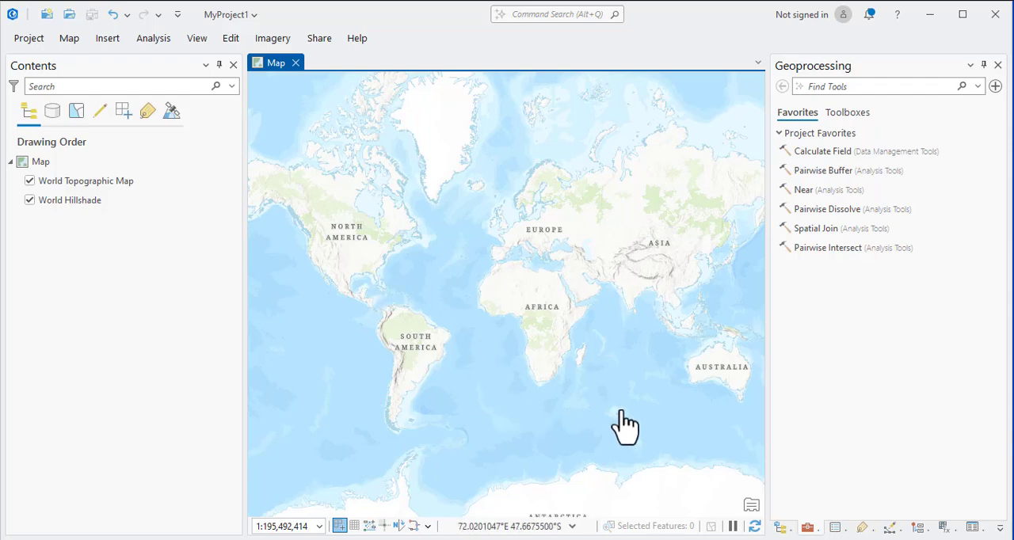
Set the Parallel Processing Factor to 88 in the project's geoprocessing environments.
{"action": "left_click", "coordinate": [153, 37]}
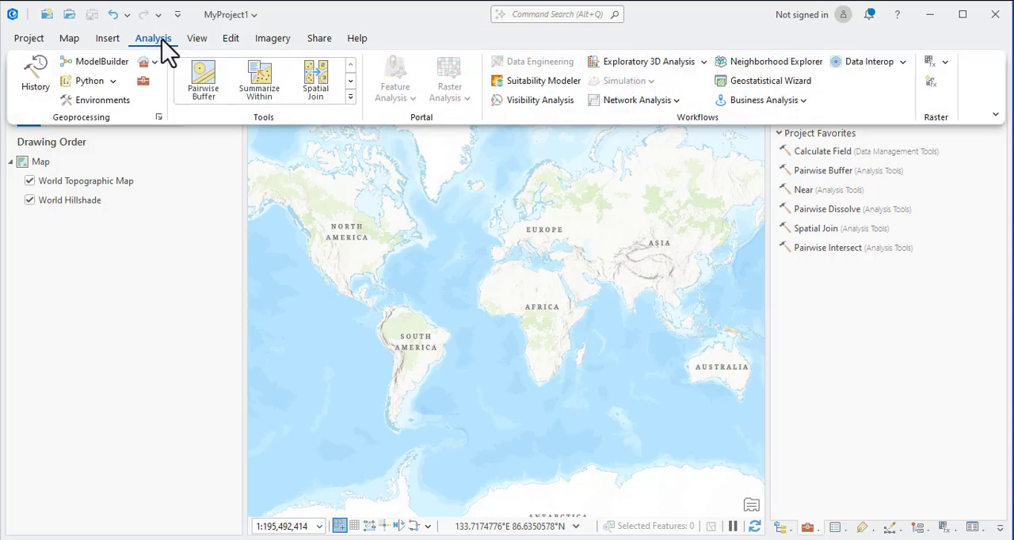
{"action": "left_click", "coordinate": [101, 100]}
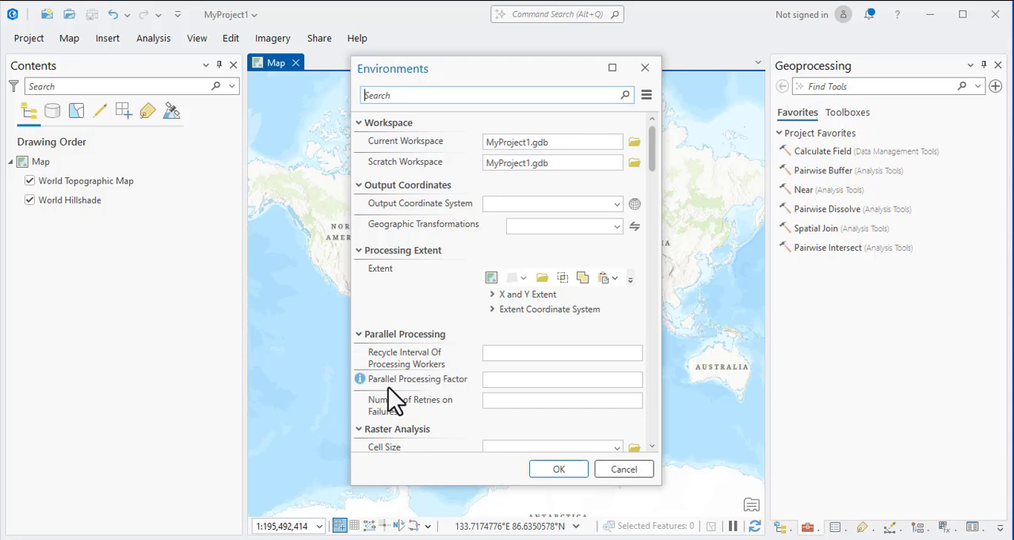
{"action": "left_click", "coordinate": [498, 380]}
{"action": "type", "text": "88"}
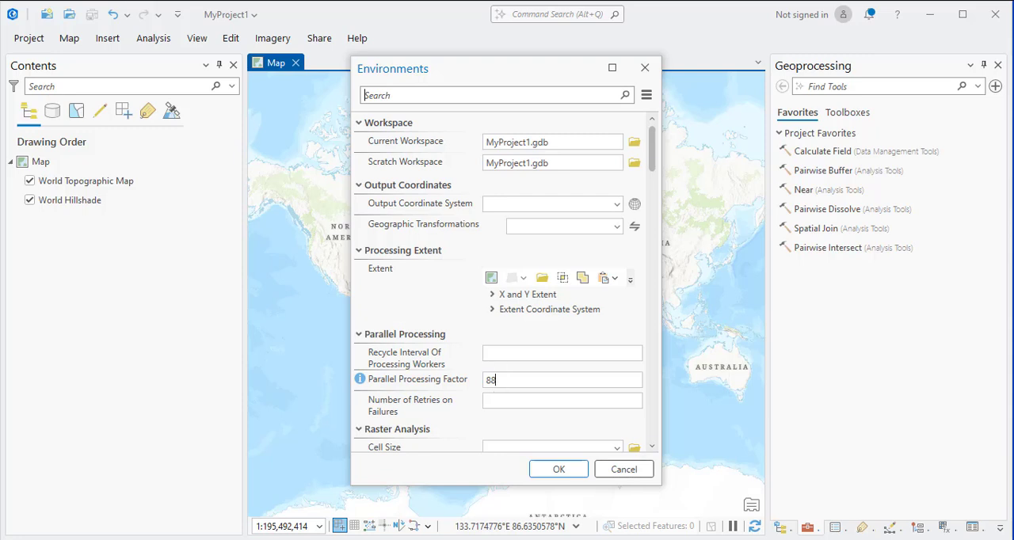
{"action": "left_click", "coordinate": [552, 469]}
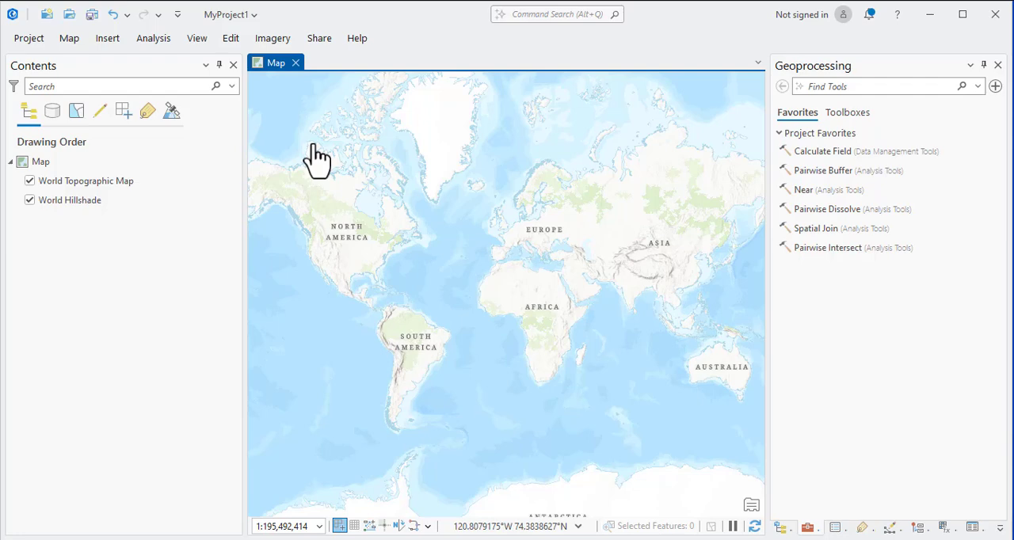
Start a new imagery workspace named cadasatre with Reality Mapping as the workspace type.
{"action": "left_click", "coordinate": [271, 39]}
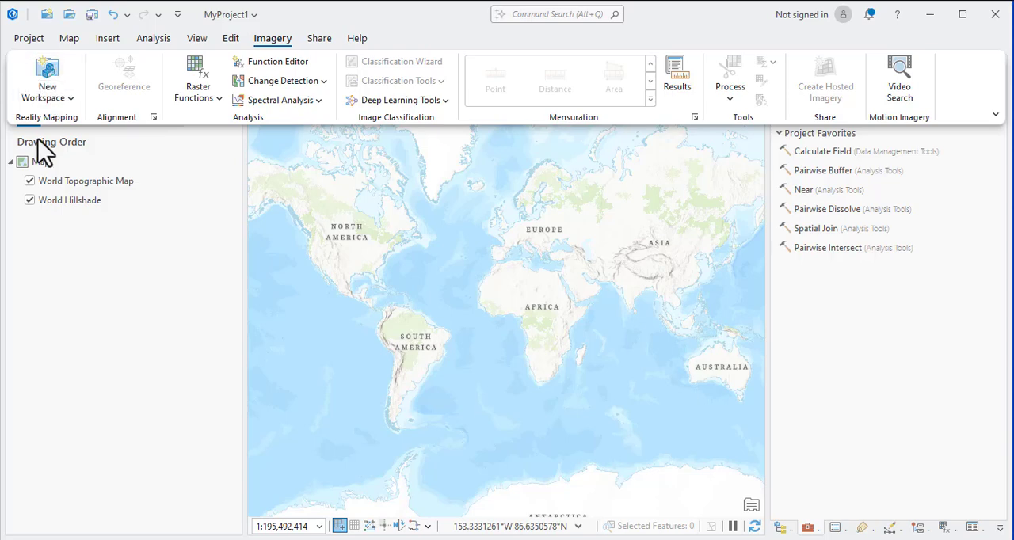
{"action": "left_click", "coordinate": [67, 99]}
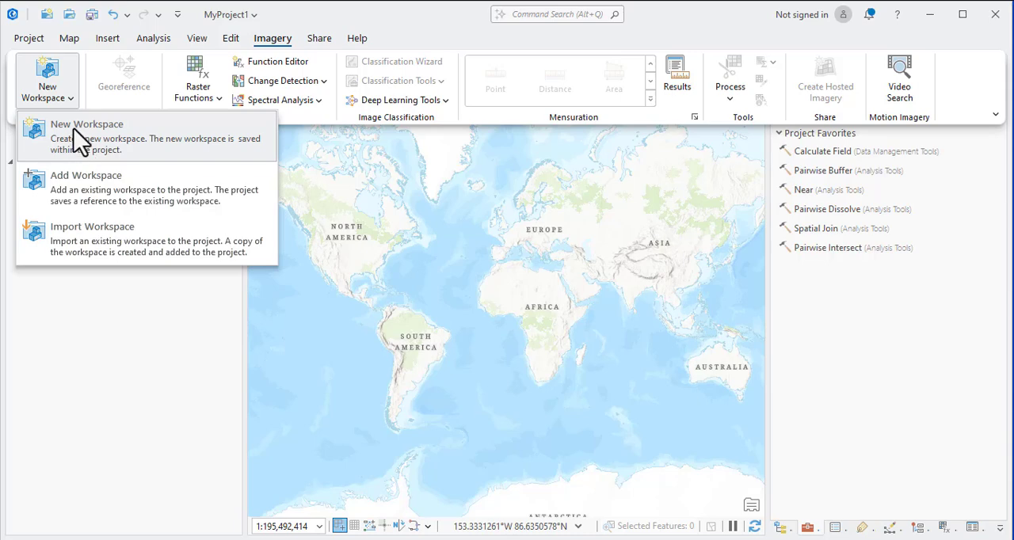
{"action": "left_click", "coordinate": [74, 129]}
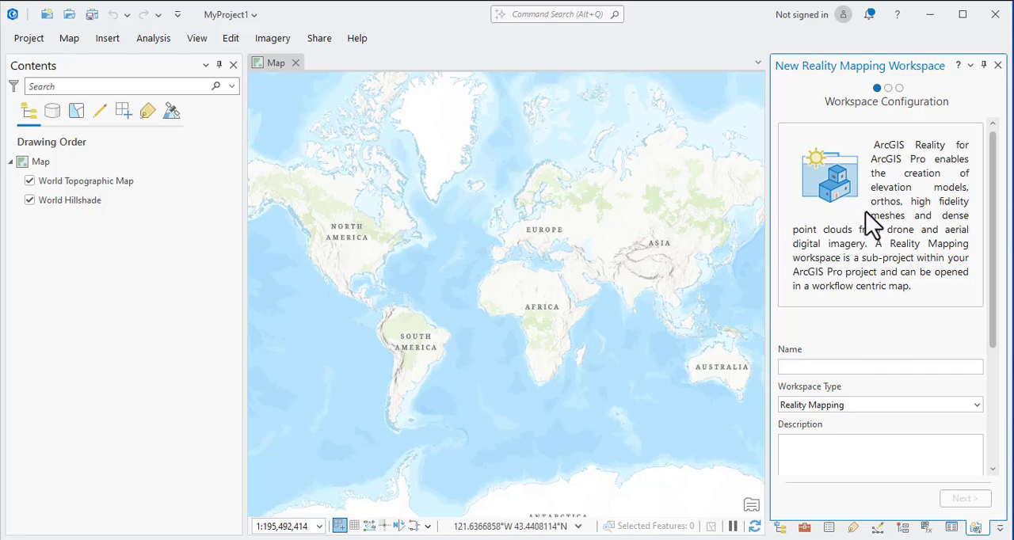
{"action": "left_click", "coordinate": [803, 368]}
{"action": "type", "text": "cads"}
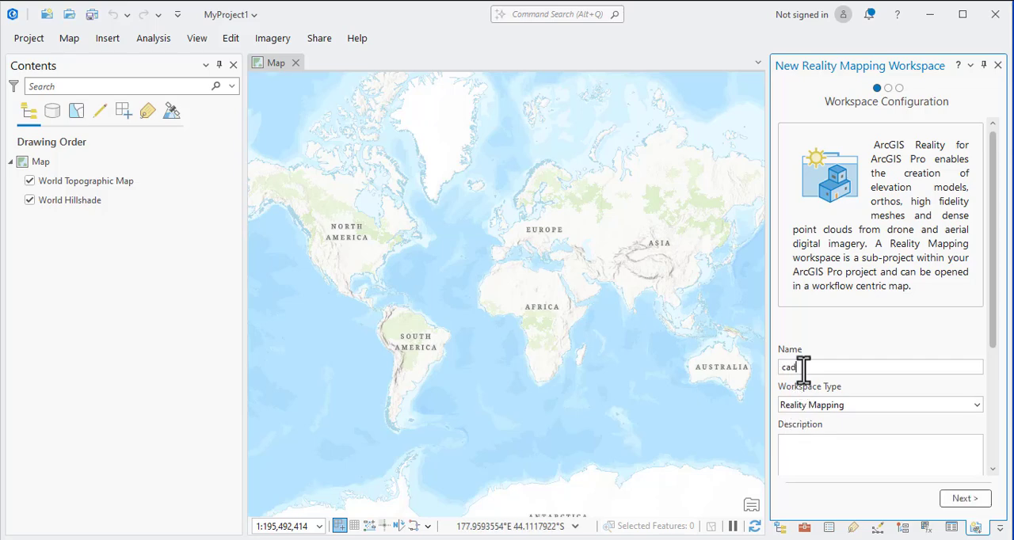
{"action": "type", "text": "re"}
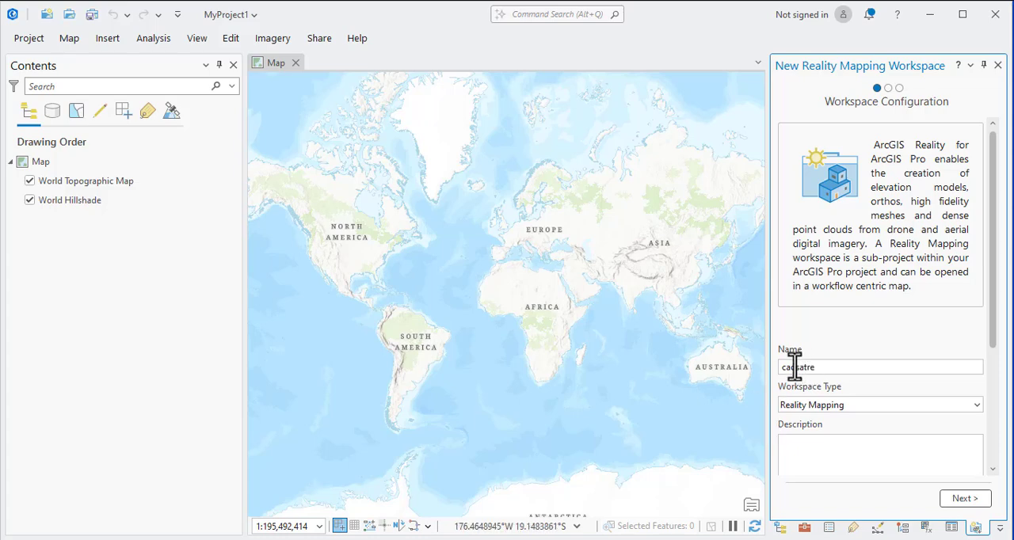
{"action": "type", "text": "a"}
{"action": "left_click", "coordinate": [813, 408]}
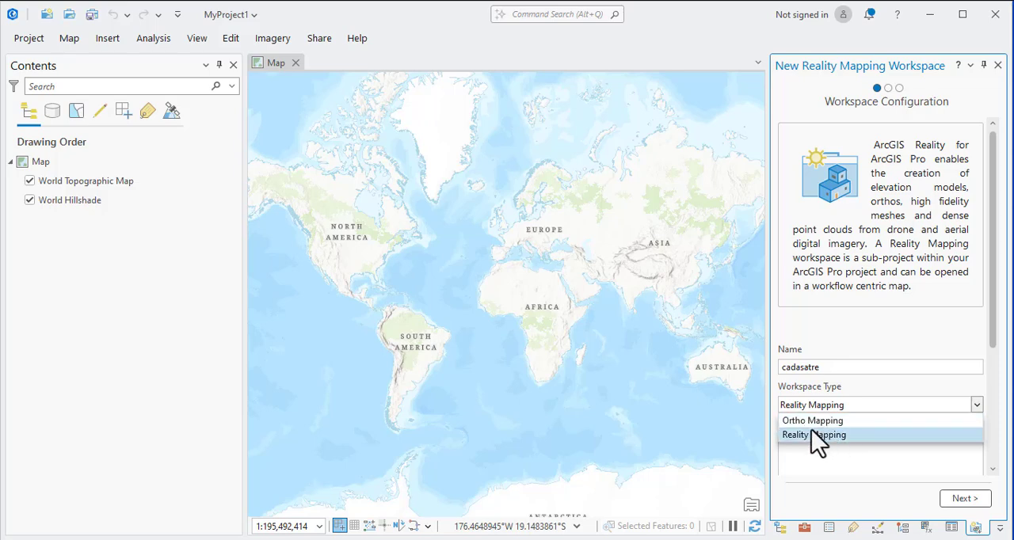
{"action": "left_click", "coordinate": [816, 438]}
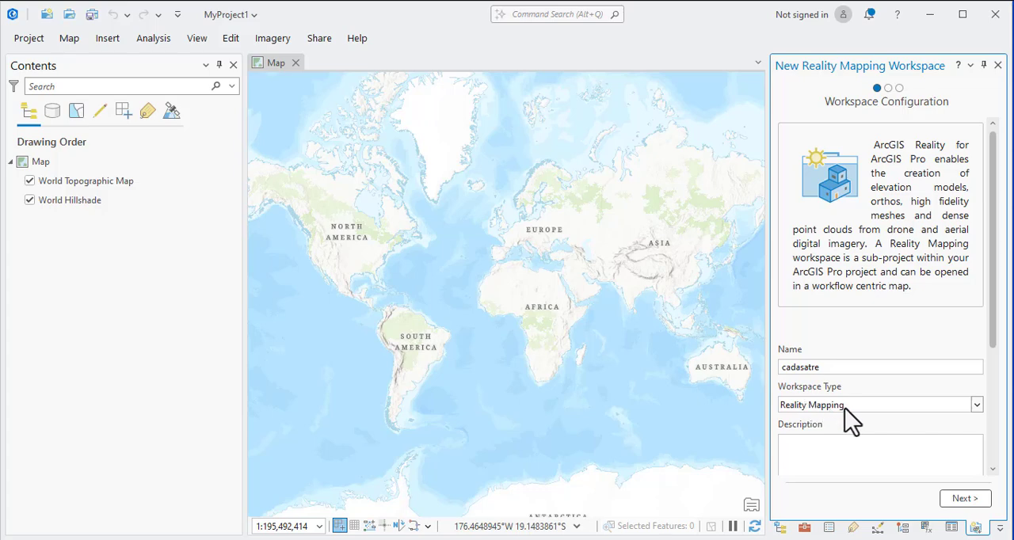
Enter fschd as the workspace description.
{"action": "scroll", "coordinate": [863, 398], "scroll_direction": "down", "scroll_amount": 1}
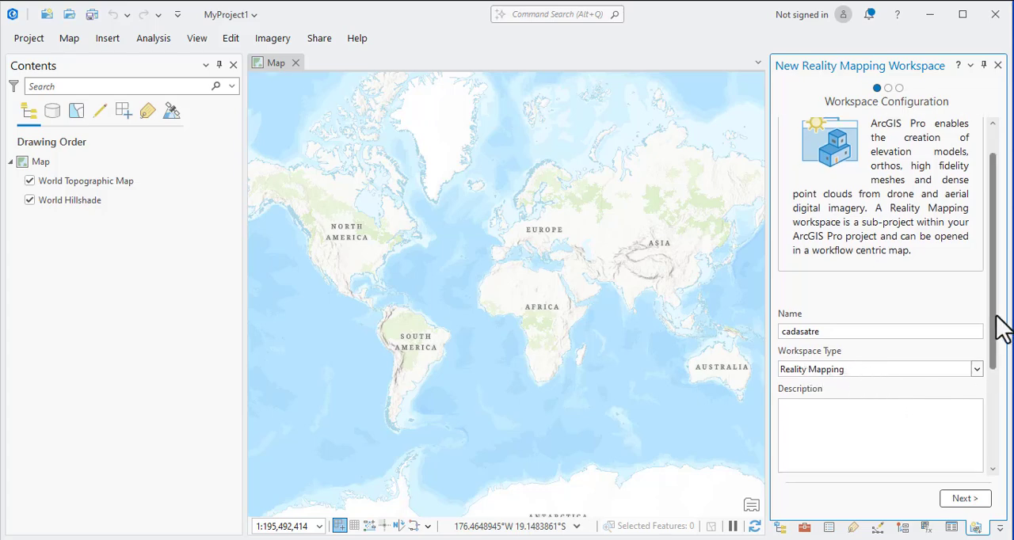
{"action": "left_click_drag", "start_coordinate": [999, 322], "coordinate": [996, 343]}
{"action": "scroll", "coordinate": [956, 378], "scroll_direction": "down", "scroll_amount": 2}
{"action": "left_click", "coordinate": [832, 311]}
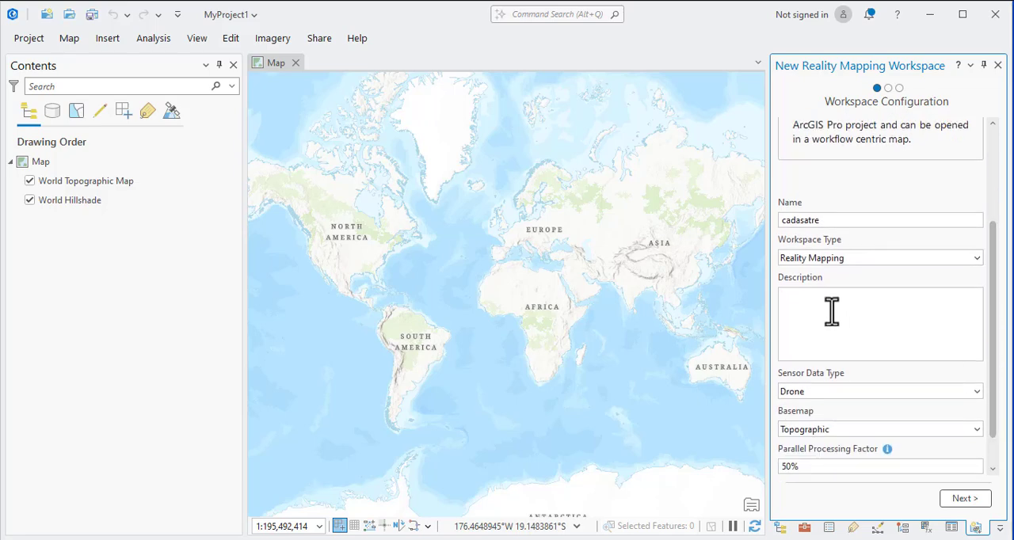
{"action": "type", "text": "fschd"}
Keep Drone as the sensor data type and continue to the image collection settings.
{"action": "left_click", "coordinate": [975, 392]}
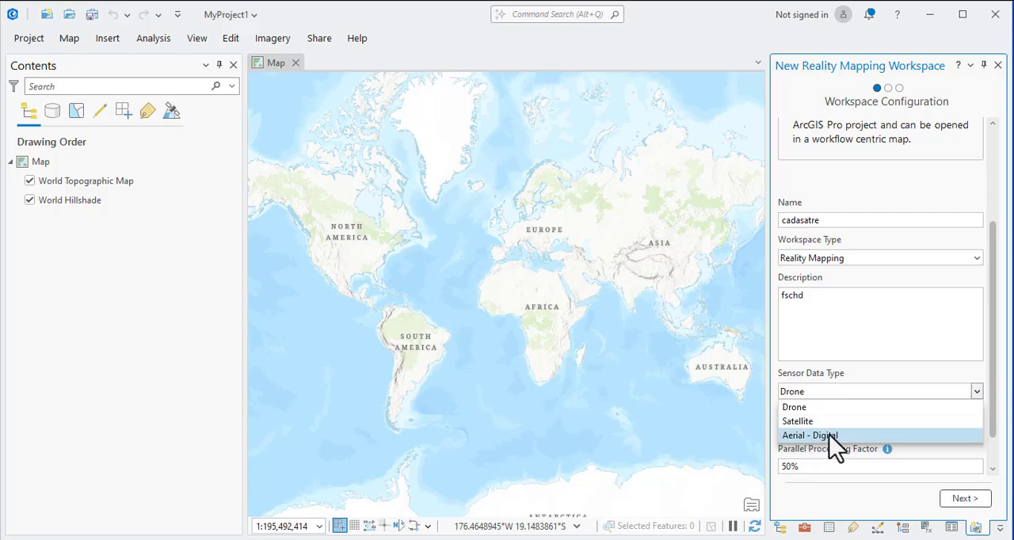
{"action": "left_click", "coordinate": [865, 331]}
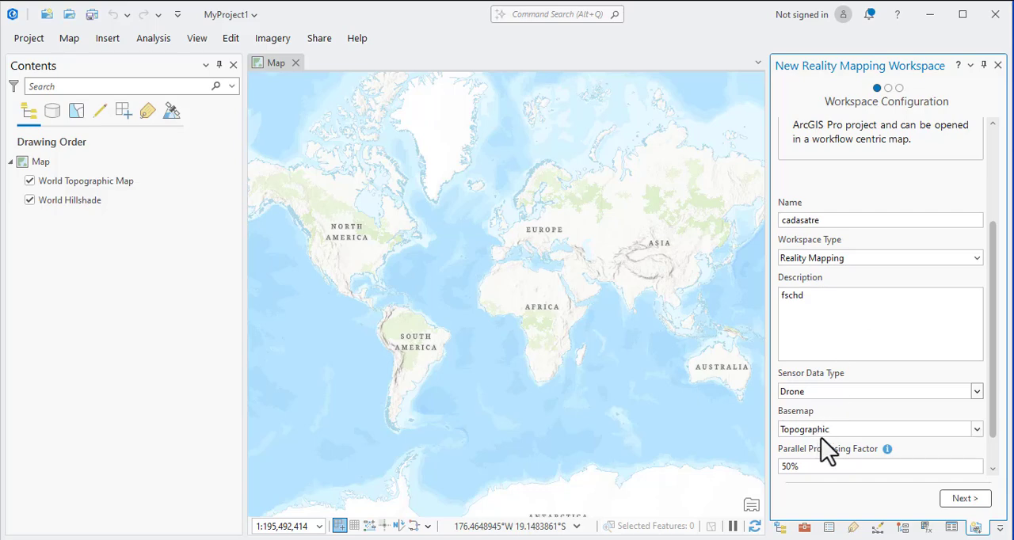
{"action": "left_click_drag", "start_coordinate": [992, 332], "coordinate": [996, 389]}
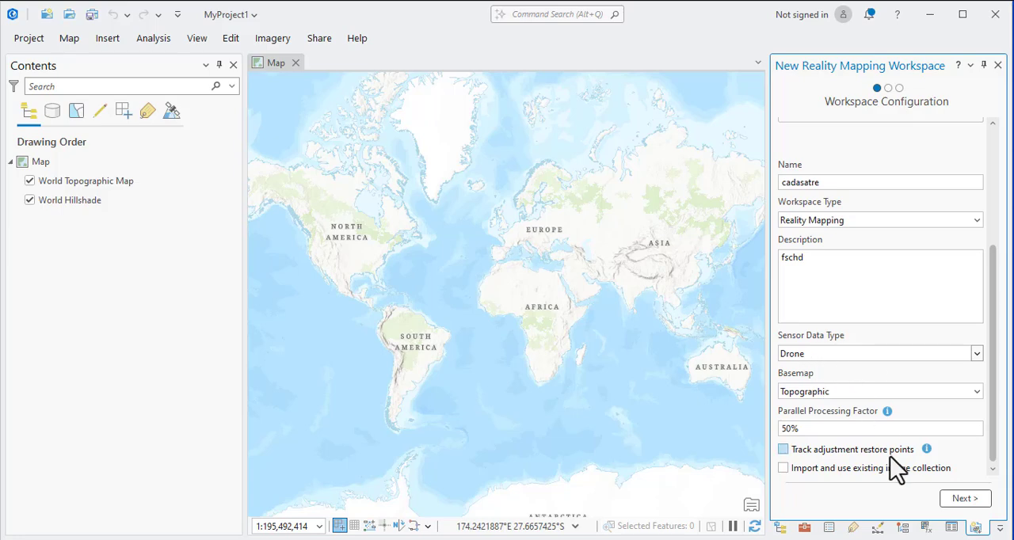
{"action": "left_click", "coordinate": [963, 499]}
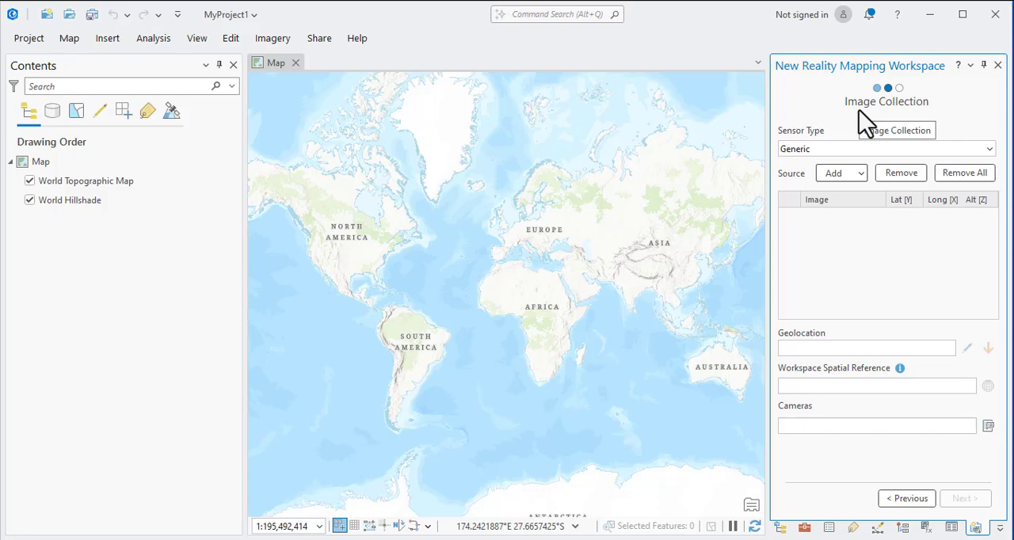
Add the image folder from Videos as the image collection source and look through its loaded images.
{"action": "left_click", "coordinate": [833, 176]}
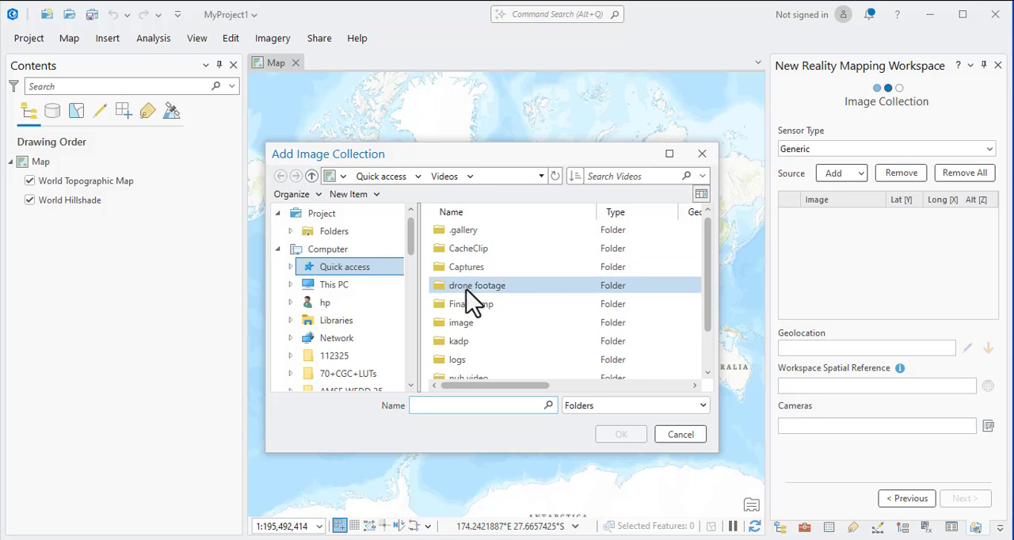
{"action": "left_click", "coordinate": [481, 323]}
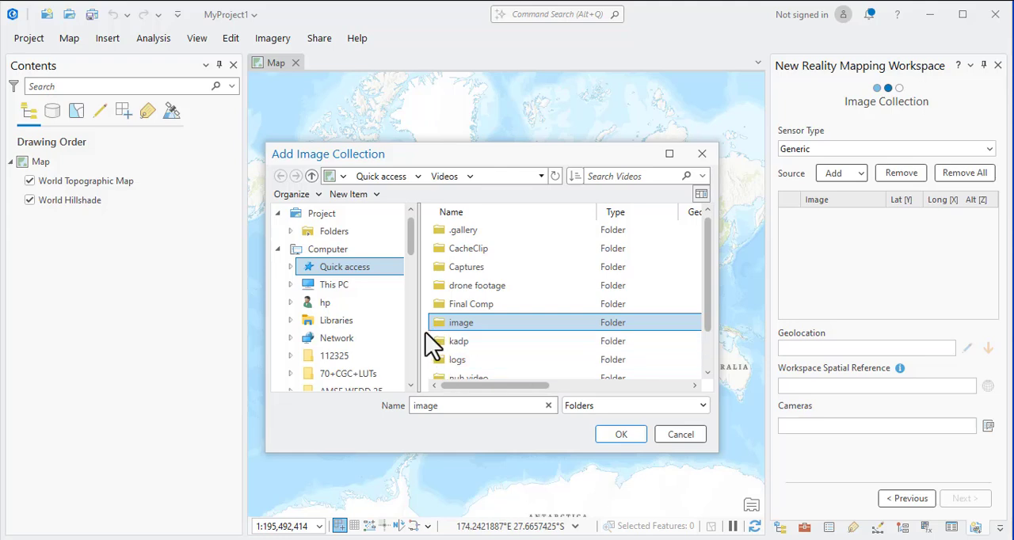
{"action": "left_click", "coordinate": [621, 435]}
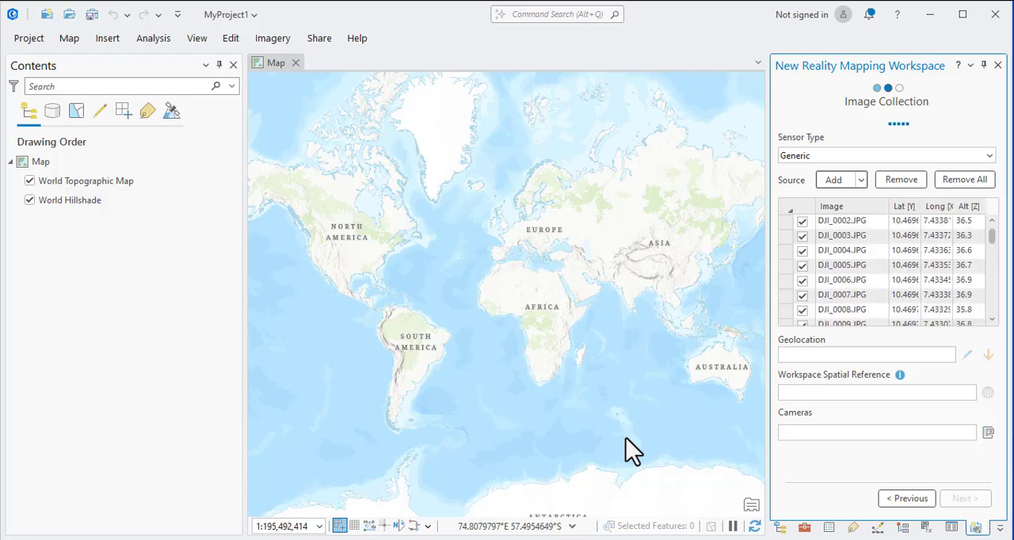
{"action": "scroll", "coordinate": [886, 273], "scroll_direction": "down", "scroll_amount": 12}
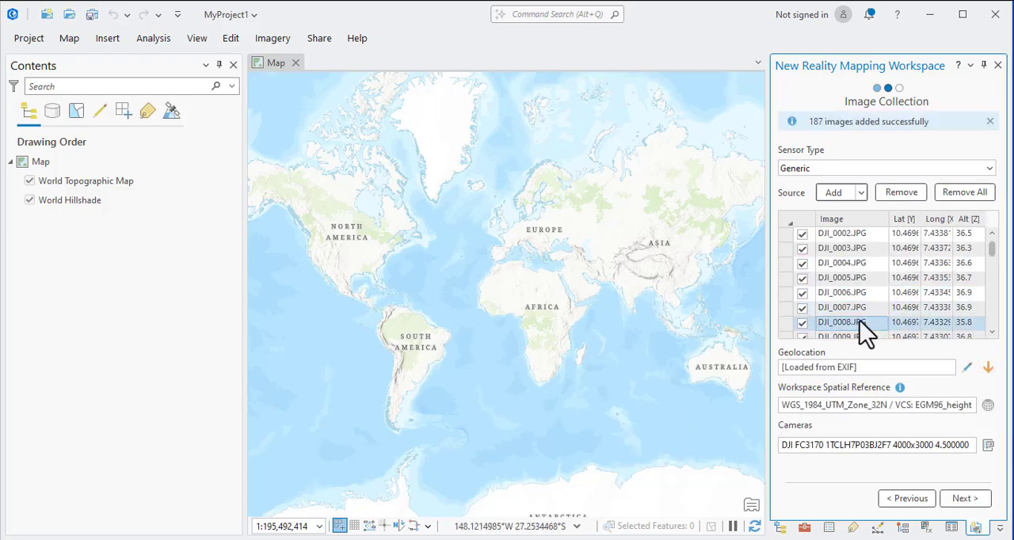
{"action": "scroll", "coordinate": [908, 277], "scroll_direction": "down", "scroll_amount": 20}
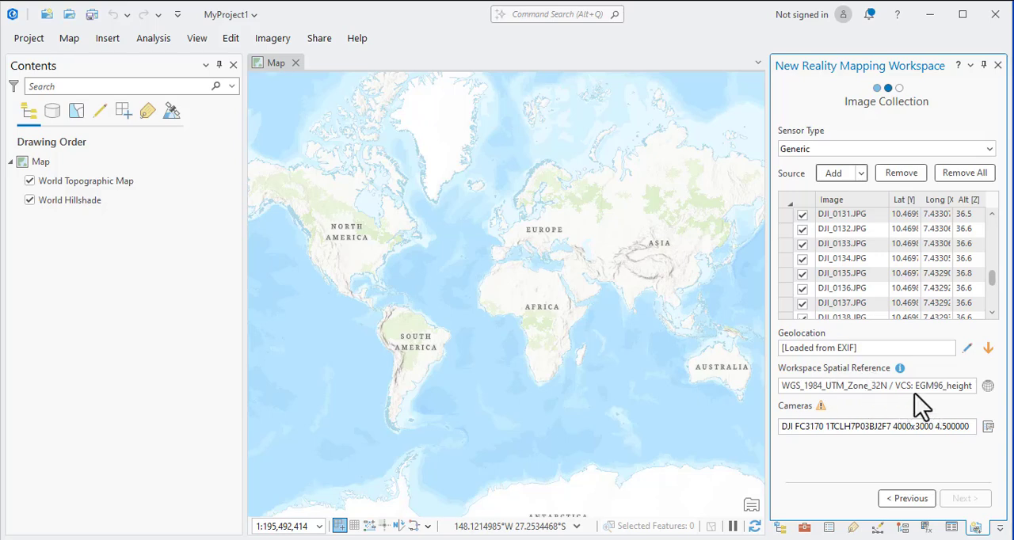
Accept WGS 1984 UTM Zone 32N with EGM96 height as the workspace spatial reference.
{"action": "left_click", "coordinate": [987, 386]}
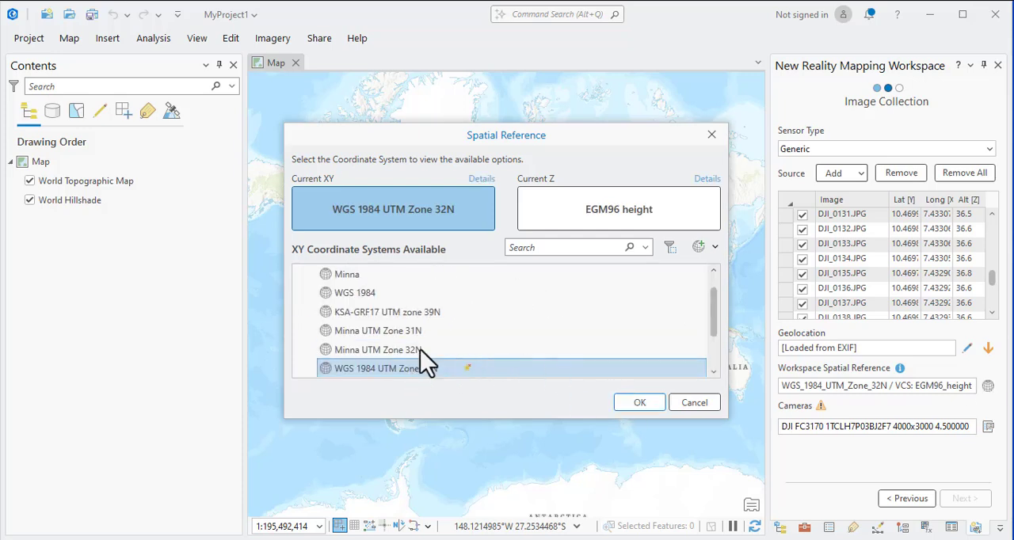
{"action": "left_click", "coordinate": [638, 402]}
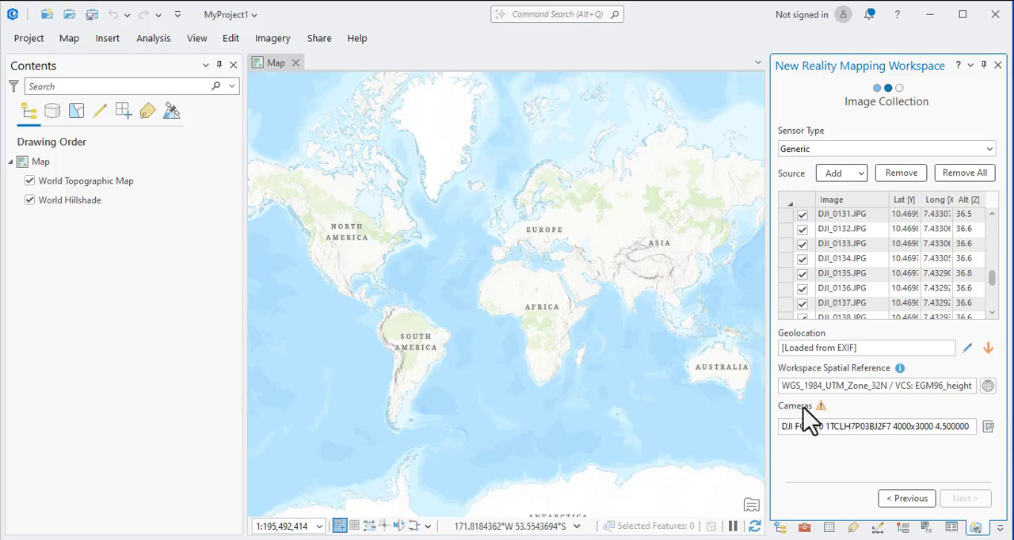
Open the camera's parameters for editing and bring up the Notepad camera specs beside them.
{"action": "mouse_move", "coordinate": [822, 413]}
{"action": "left_click", "coordinate": [988, 427]}
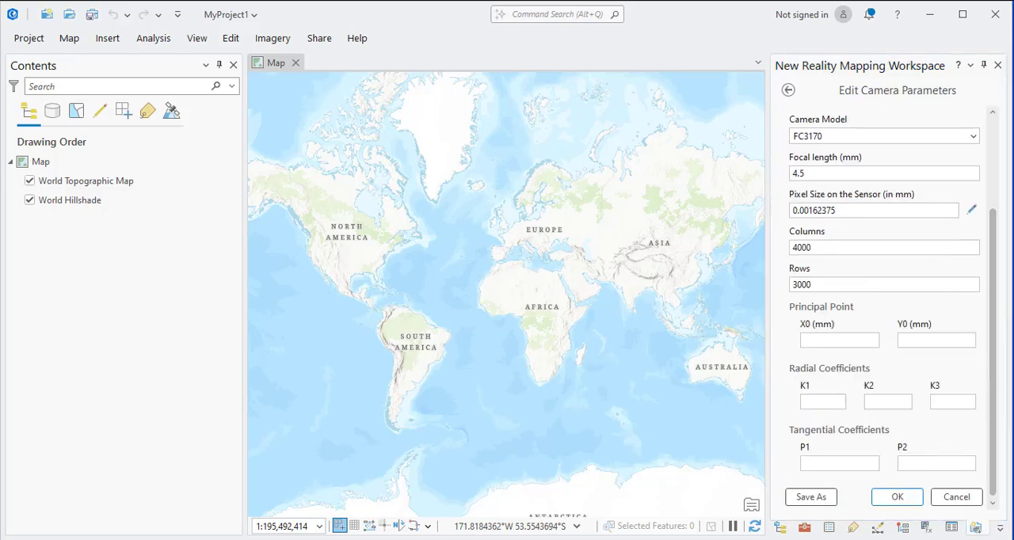
{"action": "key", "text": "alt+Tab"}
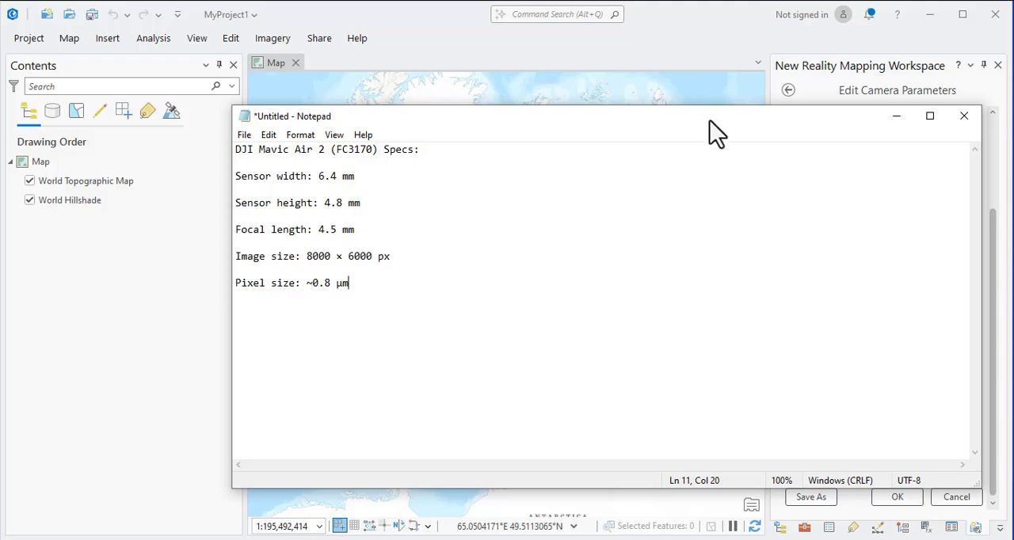
{"action": "left_click_drag", "start_coordinate": [708, 119], "coordinate": [483, 84]}
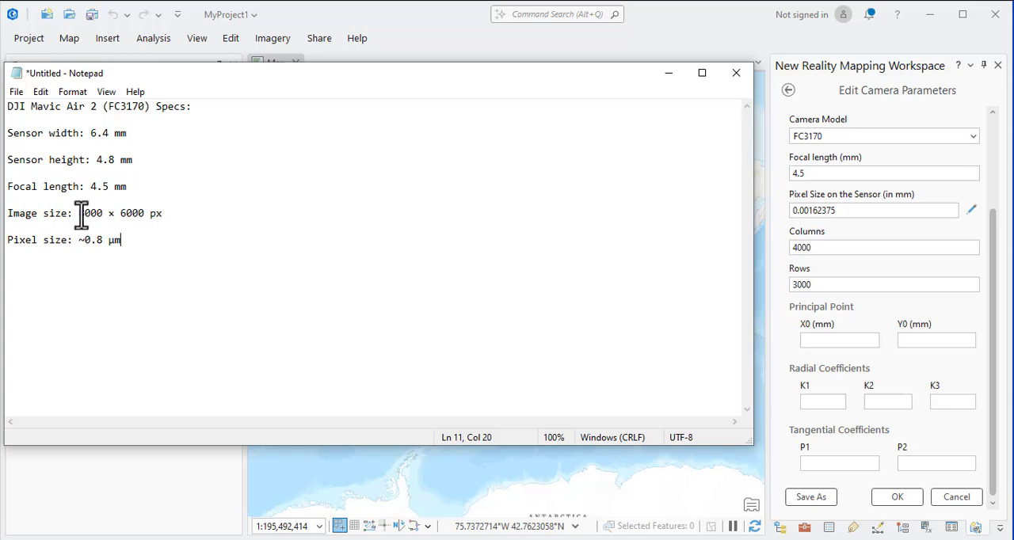
Copy the image width 8000 from the Notepad specs into the camera's Columns value.
{"action": "left_click_drag", "start_coordinate": [77, 214], "coordinate": [100, 224]}
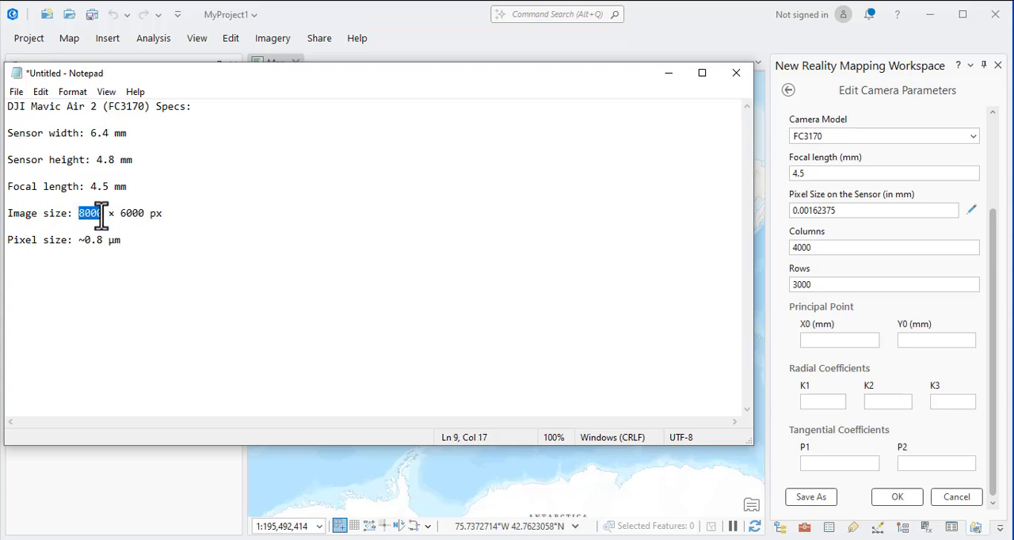
{"action": "right_click", "coordinate": [92, 217]}
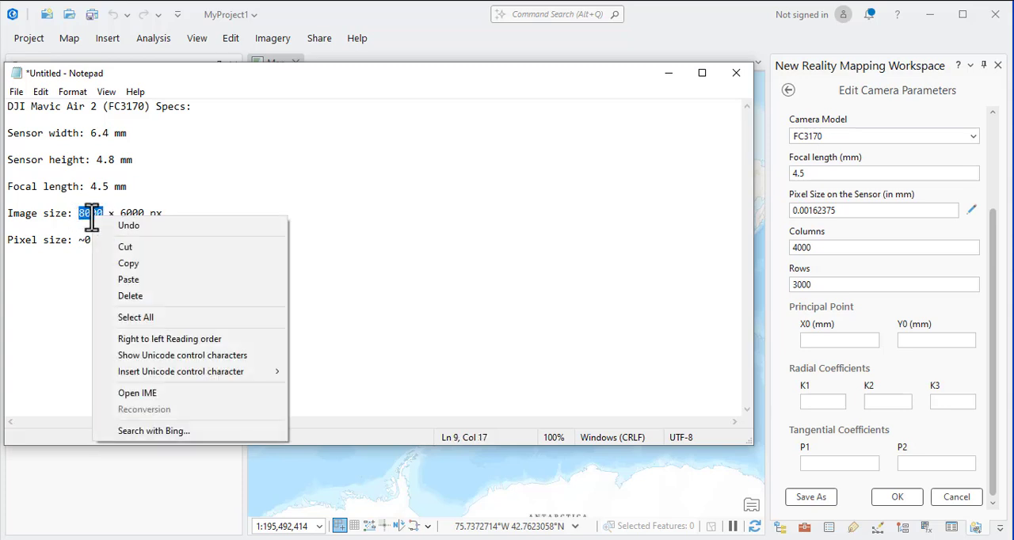
{"action": "left_click", "coordinate": [125, 263]}
{"action": "left_click", "coordinate": [827, 248]}
{"action": "left_click_drag", "start_coordinate": [827, 249], "coordinate": [795, 250]}
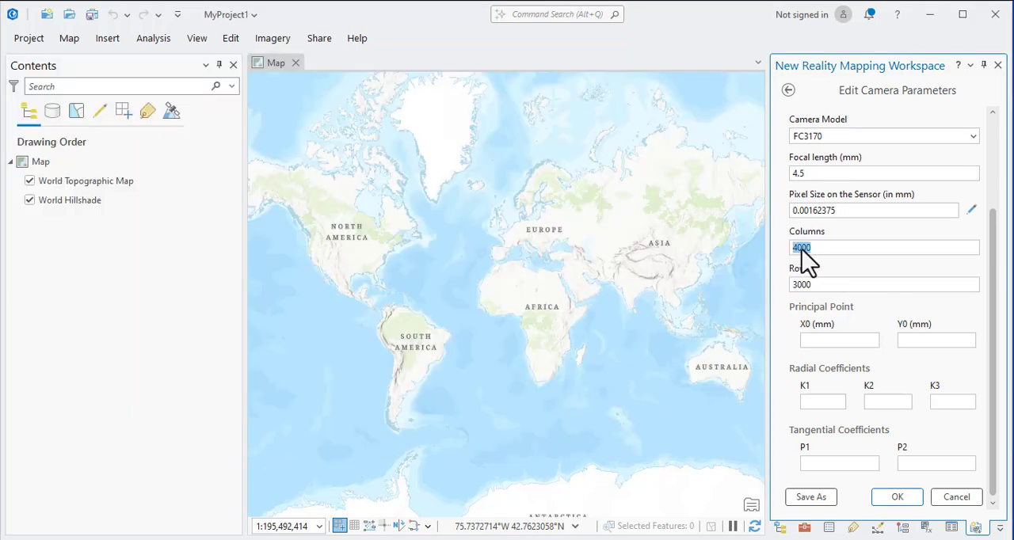
{"action": "right_click", "coordinate": [802, 250]}
{"action": "left_click", "coordinate": [841, 297]}
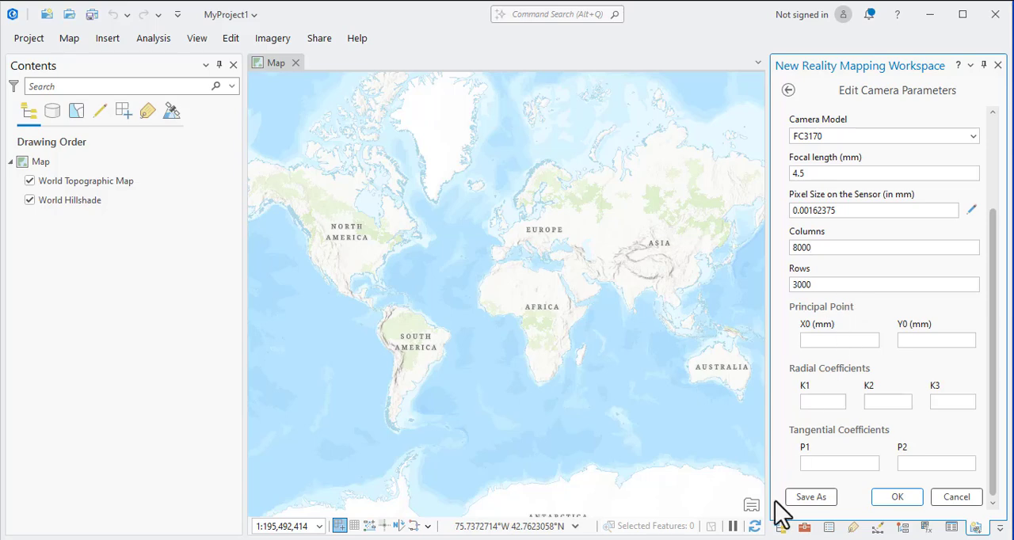
Copy the image height 6000 from the Notepad specs into the camera's Rows value.
{"action": "key", "text": "alt+Tab"}
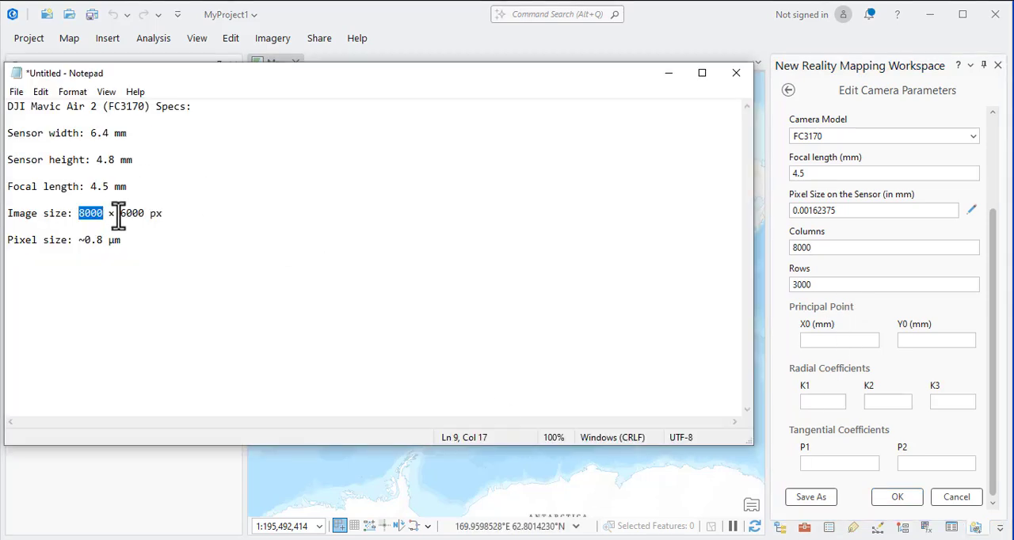
{"action": "left_click_drag", "start_coordinate": [121, 213], "coordinate": [139, 214]}
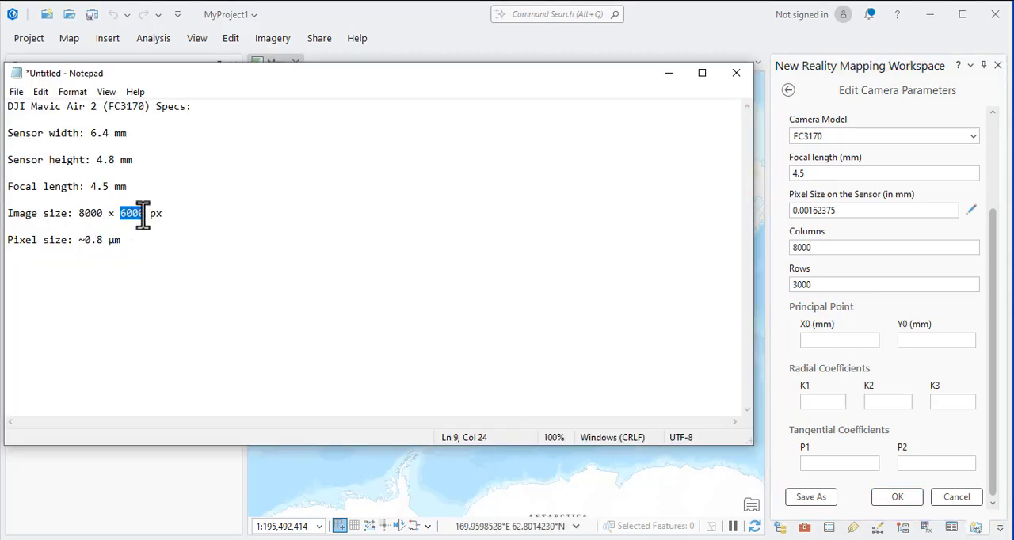
{"action": "right_click", "coordinate": [135, 212]}
{"action": "left_click", "coordinate": [169, 263]}
{"action": "left_click_drag", "start_coordinate": [821, 284], "coordinate": [793, 301]}
{"action": "right_click", "coordinate": [802, 286]}
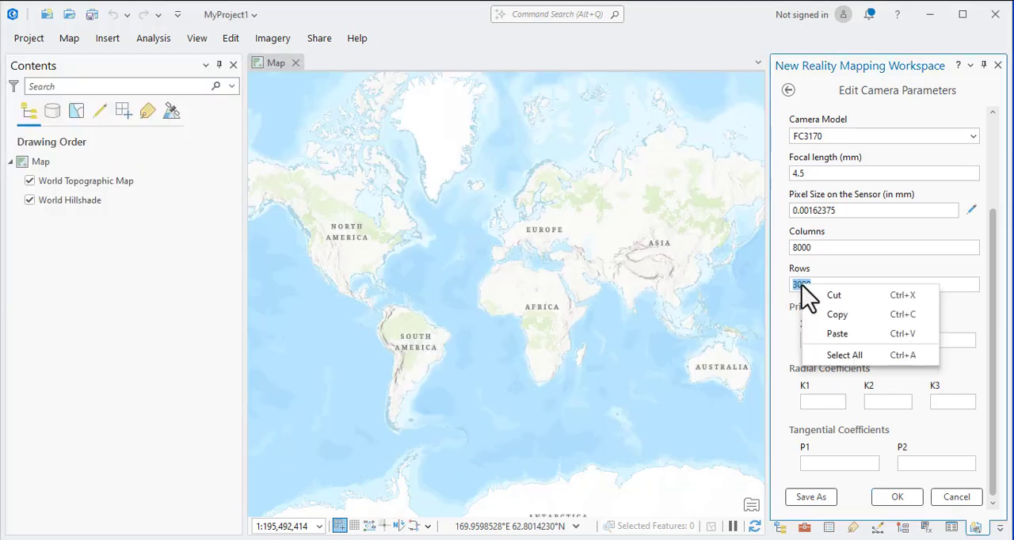
{"action": "left_click", "coordinate": [829, 333]}
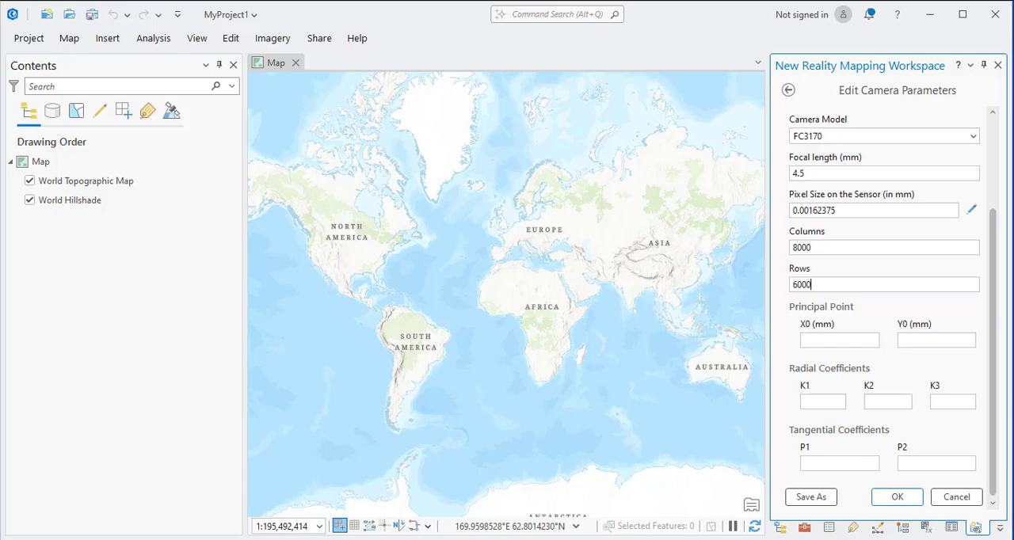
Copy the image width 4000 from the Notepad specs into the camera's Columns value.
{"action": "key", "text": "alt+Tab"}
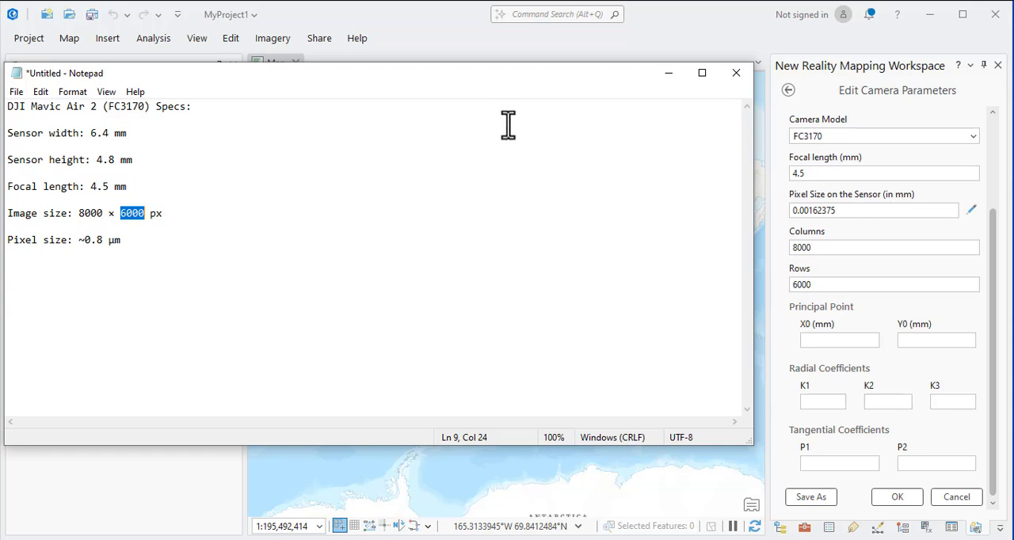
{"action": "left_click", "coordinate": [341, 54]}
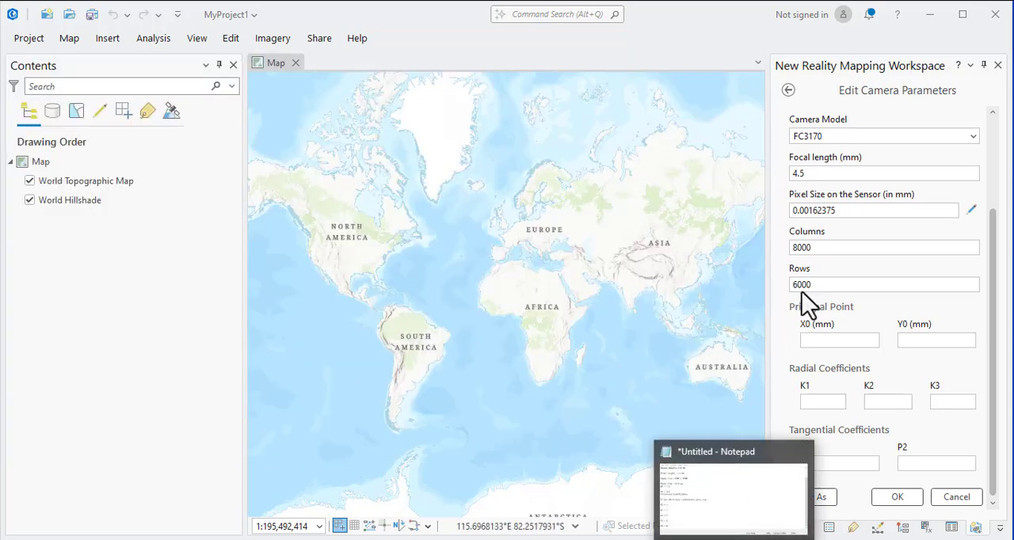
{"action": "left_click", "coordinate": [729, 526]}
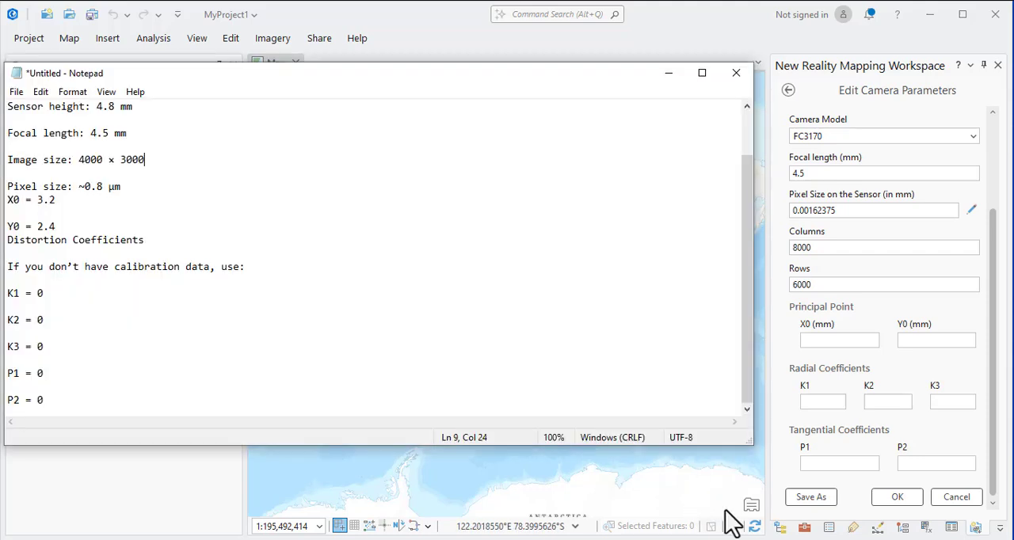
{"action": "double_click", "coordinate": [91, 160]}
{"action": "right_click", "coordinate": [93, 158]}
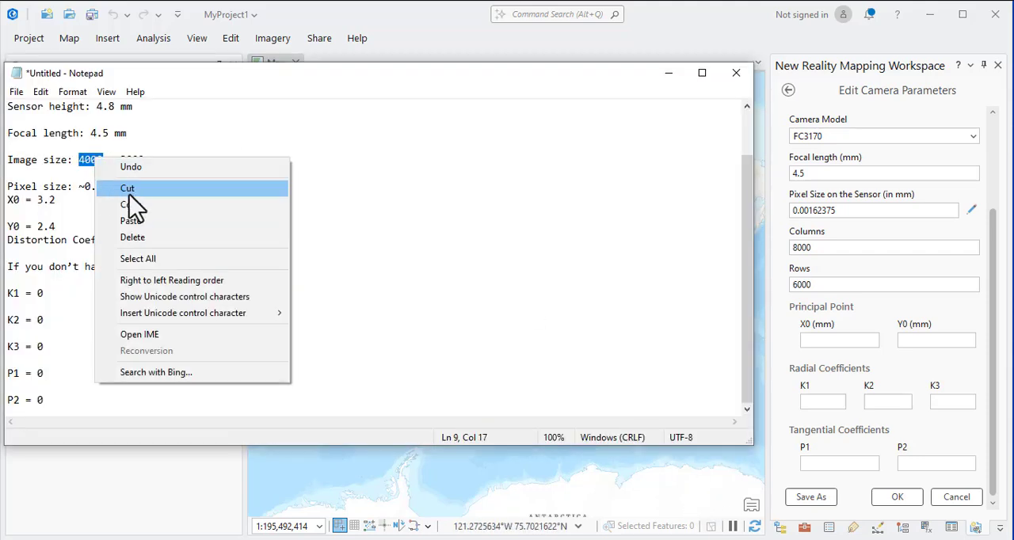
{"action": "left_click", "coordinate": [131, 205]}
{"action": "double_click", "coordinate": [823, 248]}
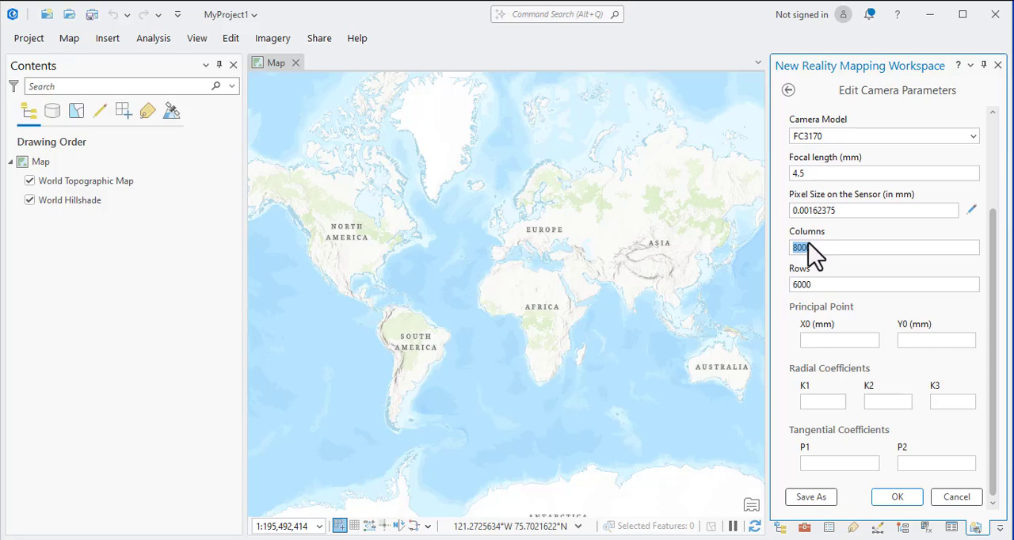
{"action": "right_click", "coordinate": [806, 251]}
{"action": "left_click", "coordinate": [842, 284]}
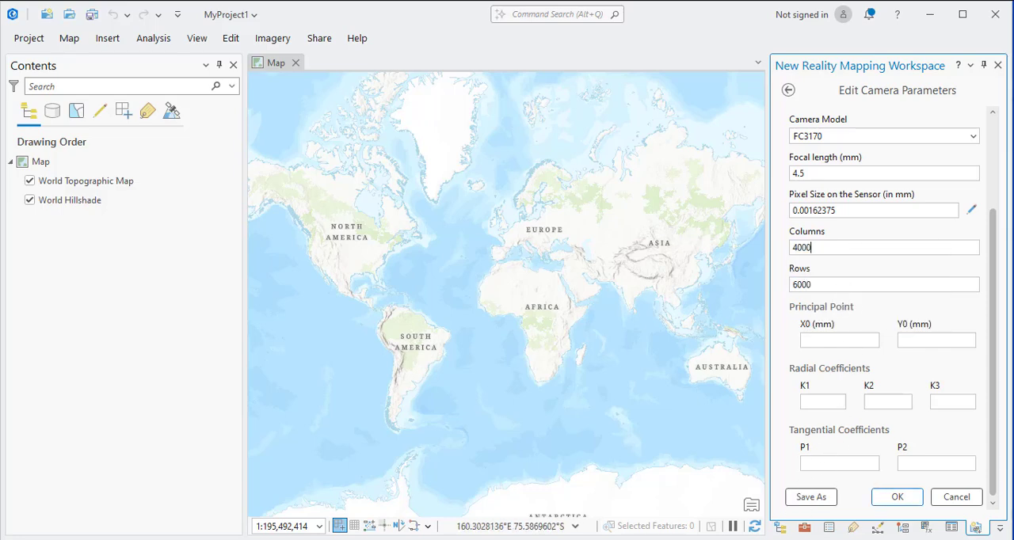
Copy the image height 3000 from the Notepad specs into the camera's Rows value.
{"action": "left_click", "coordinate": [728, 531]}
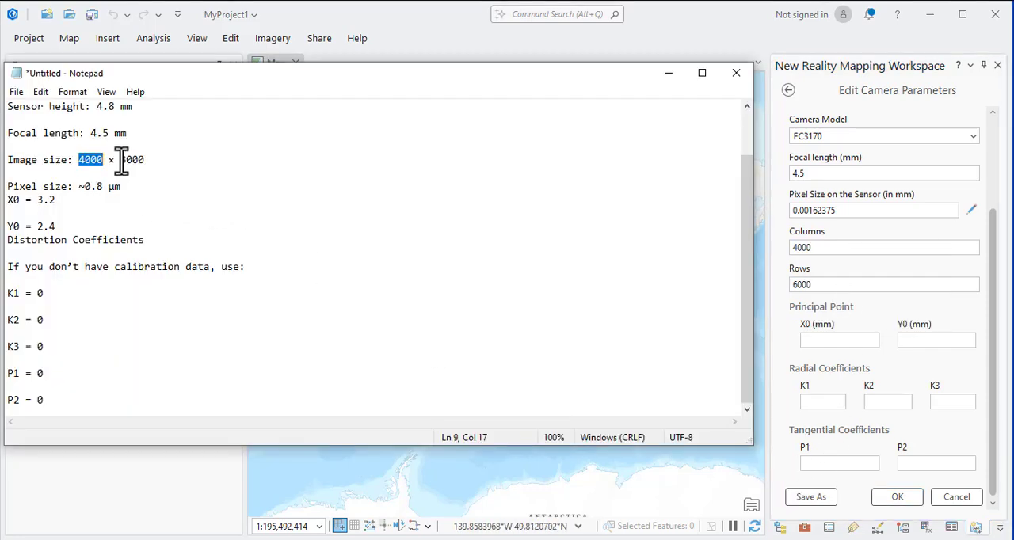
{"action": "double_click", "coordinate": [125, 159]}
{"action": "right_click", "coordinate": [133, 162]}
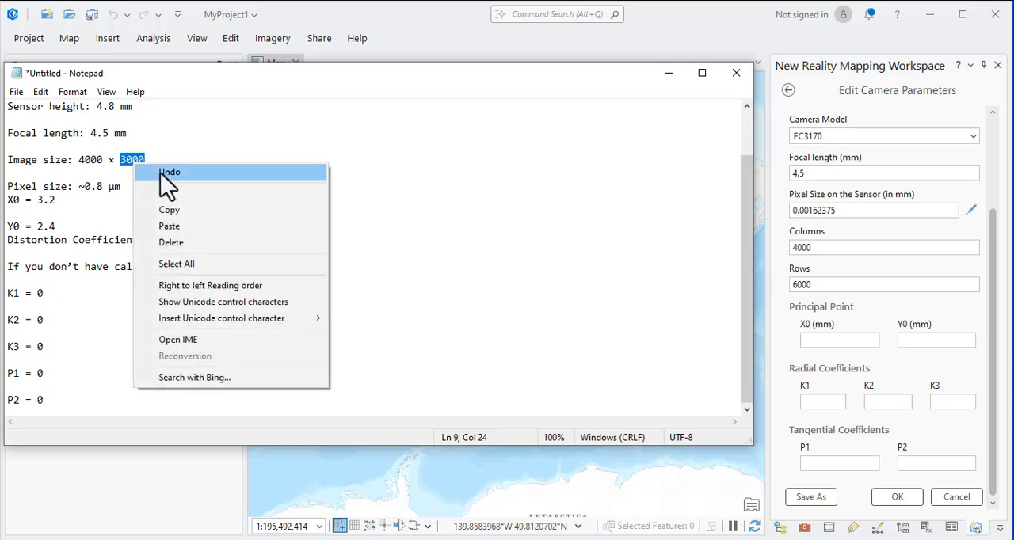
{"action": "left_click", "coordinate": [178, 215]}
{"action": "left_click", "coordinate": [820, 283]}
{"action": "left_click_drag", "start_coordinate": [820, 284], "coordinate": [792, 287]}
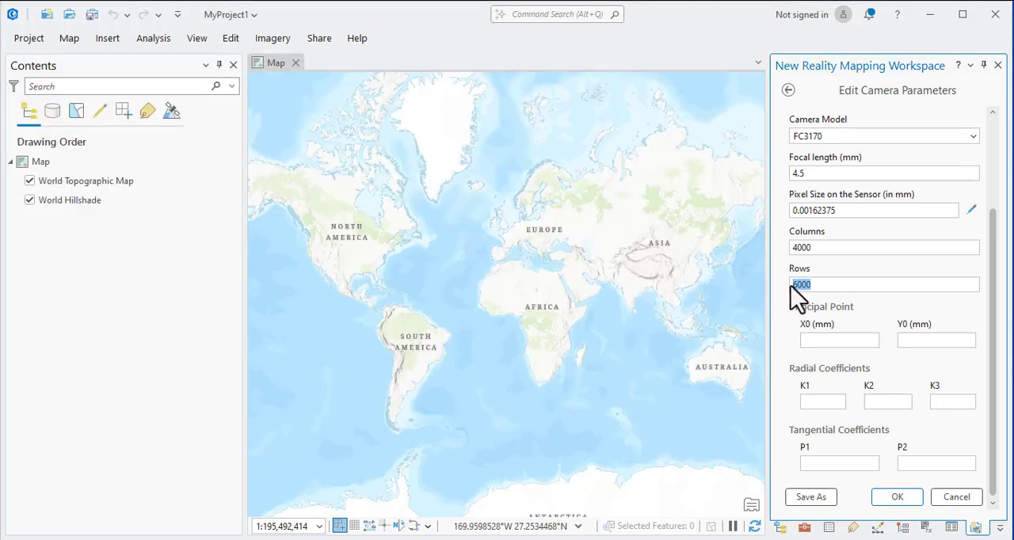
{"action": "right_click", "coordinate": [804, 285]}
{"action": "left_click", "coordinate": [856, 333]}
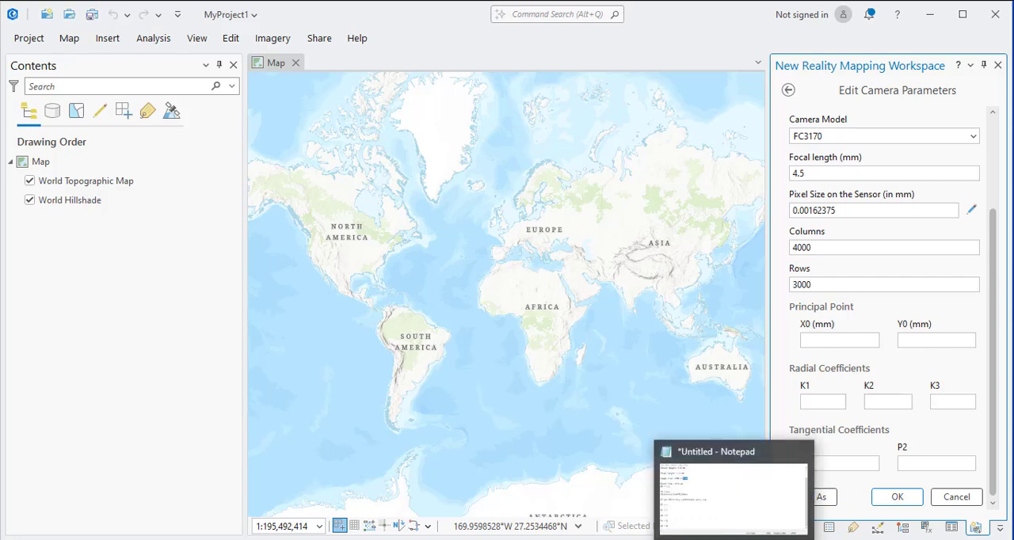
Copy the X0 value 3.2 from the Notepad specs into the principal point's X0 (mm).
{"action": "left_click", "coordinate": [735, 538]}
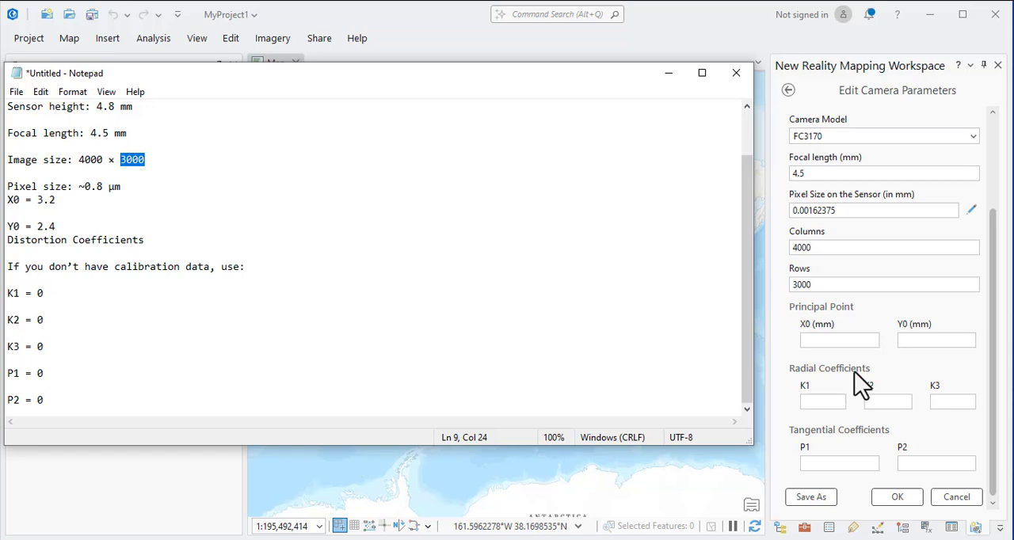
{"action": "left_click", "coordinate": [820, 341]}
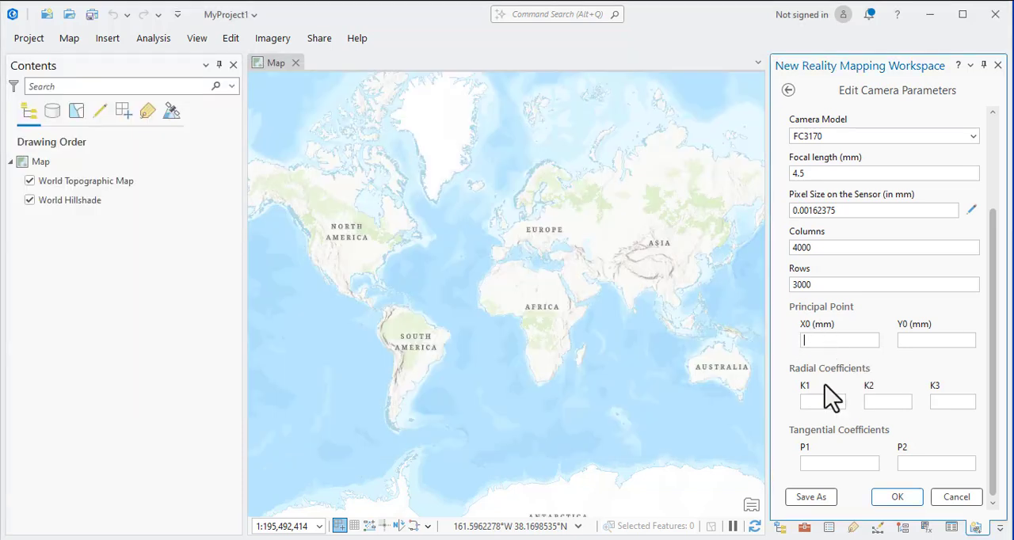
{"action": "left_click", "coordinate": [735, 538]}
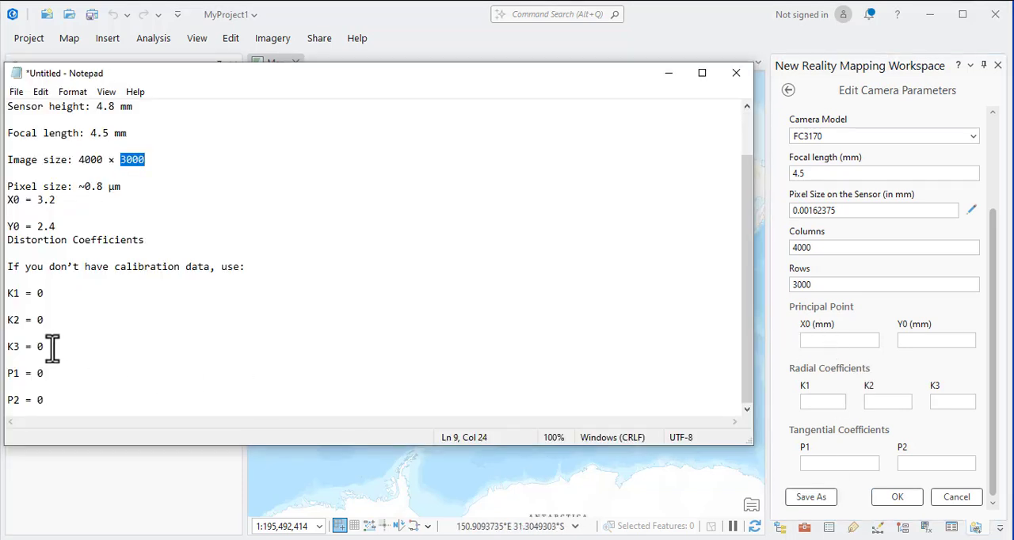
{"action": "left_click_drag", "start_coordinate": [37, 200], "coordinate": [64, 205]}
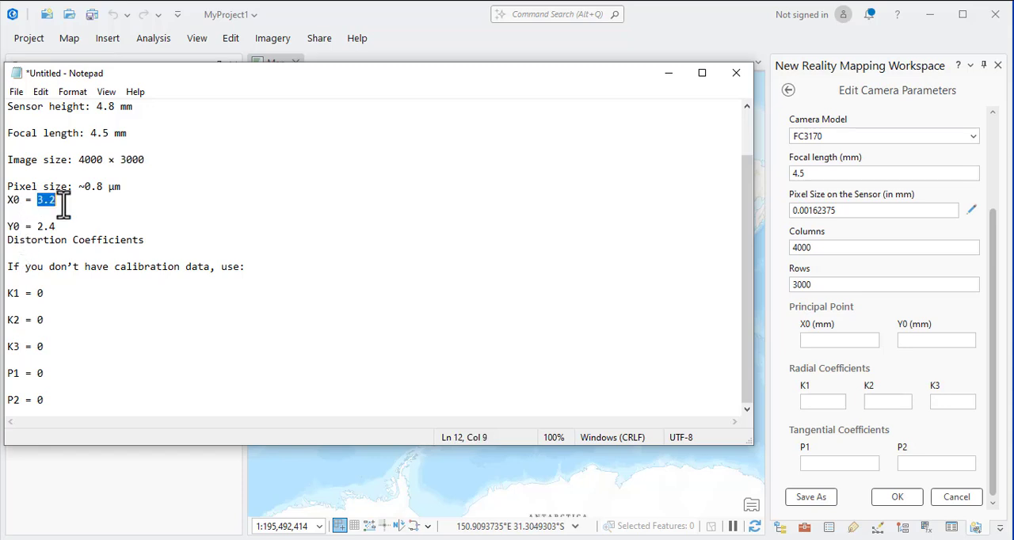
{"action": "right_click", "coordinate": [52, 201]}
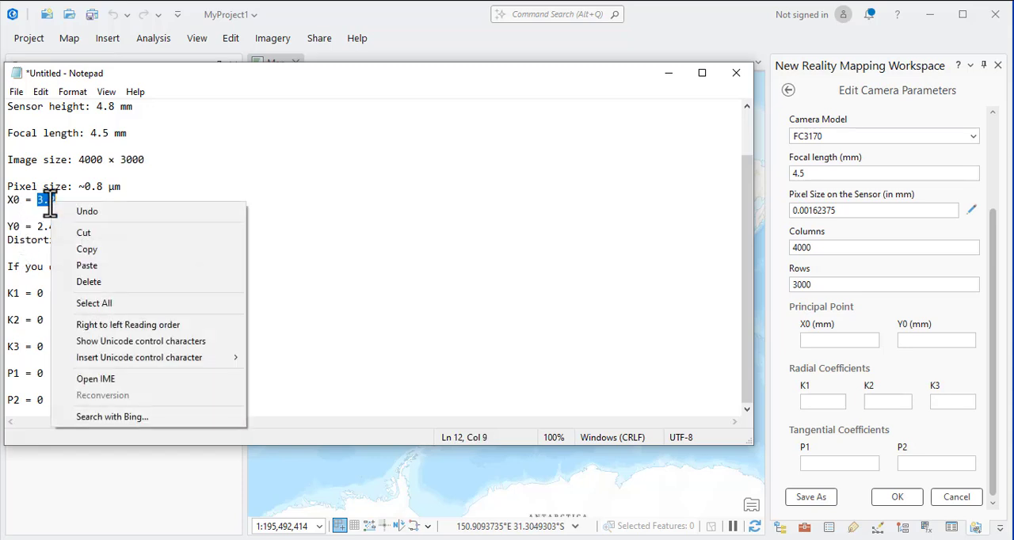
{"action": "left_click", "coordinate": [86, 251]}
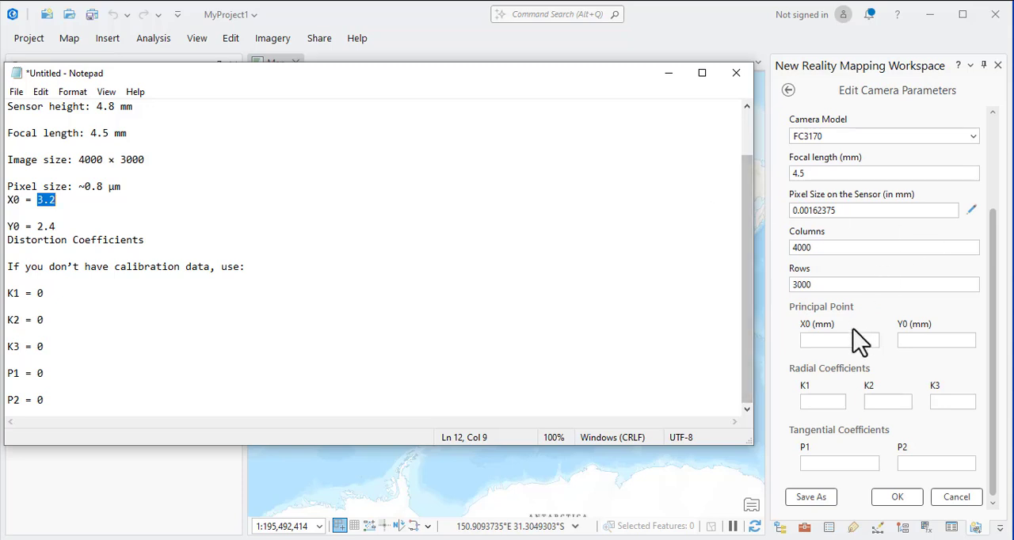
{"action": "left_click", "coordinate": [820, 340]}
{"action": "right_click", "coordinate": [820, 341]}
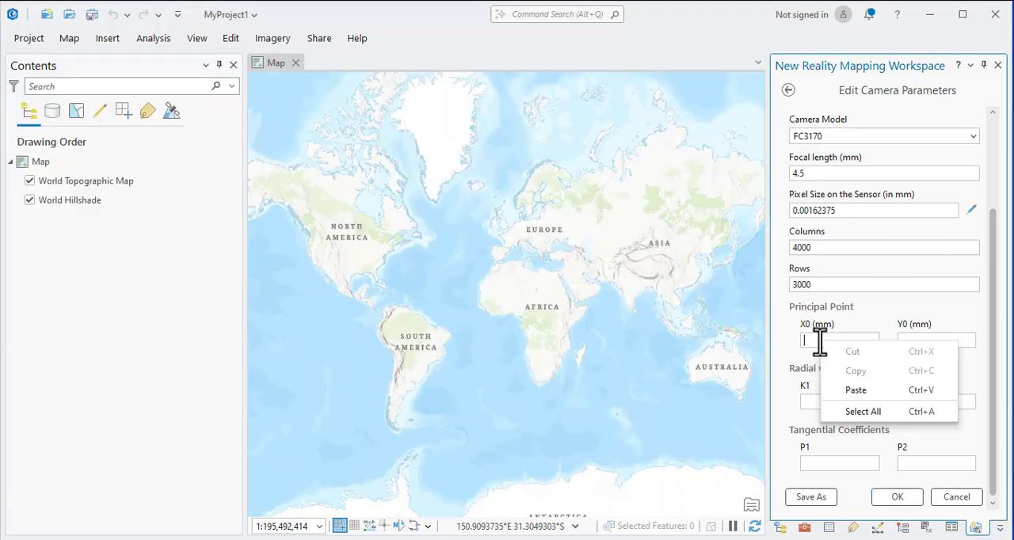
{"action": "left_click", "coordinate": [872, 392]}
Copy the Y0 value 2.4 from the Notepad specs into the principal point's Y0 (mm).
{"action": "key", "text": "alt+Tab"}
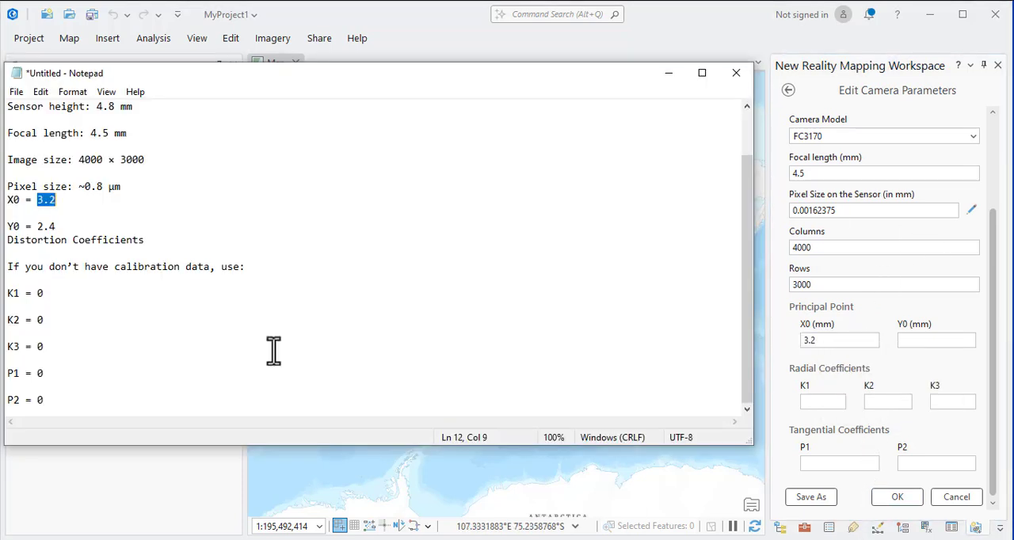
{"action": "left_click_drag", "start_coordinate": [36, 227], "coordinate": [57, 226]}
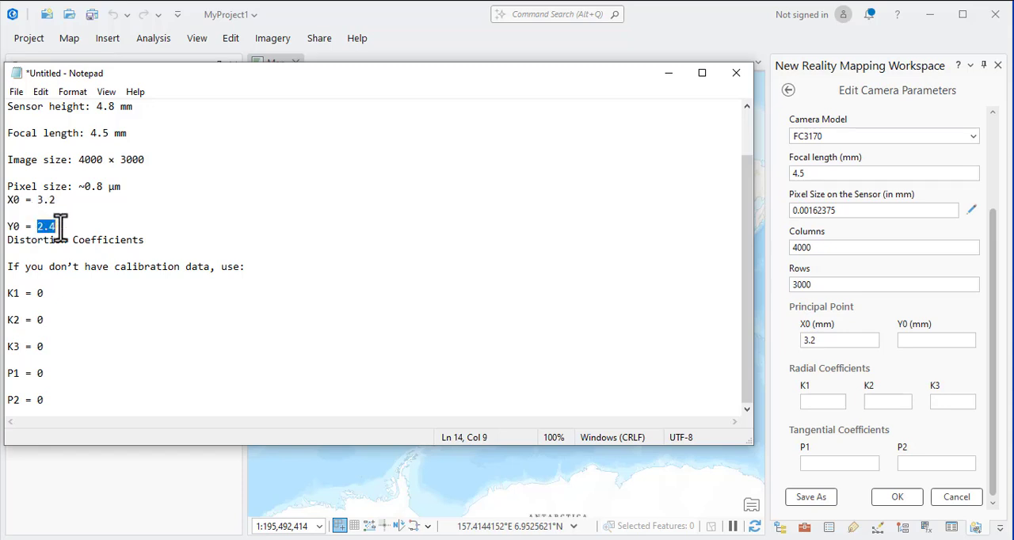
{"action": "right_click", "coordinate": [59, 227]}
{"action": "left_click", "coordinate": [119, 277]}
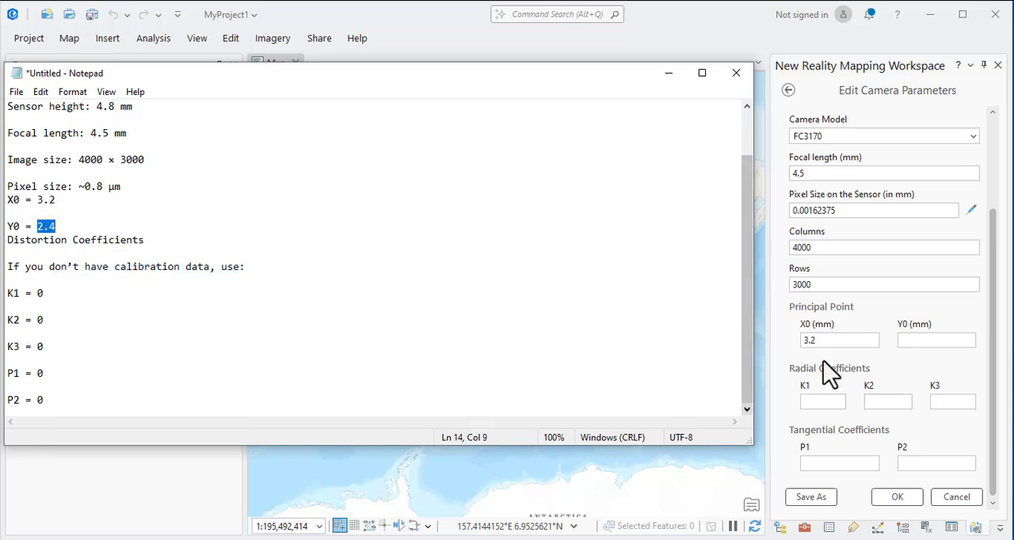
{"action": "left_click", "coordinate": [924, 339]}
{"action": "right_click", "coordinate": [924, 340]}
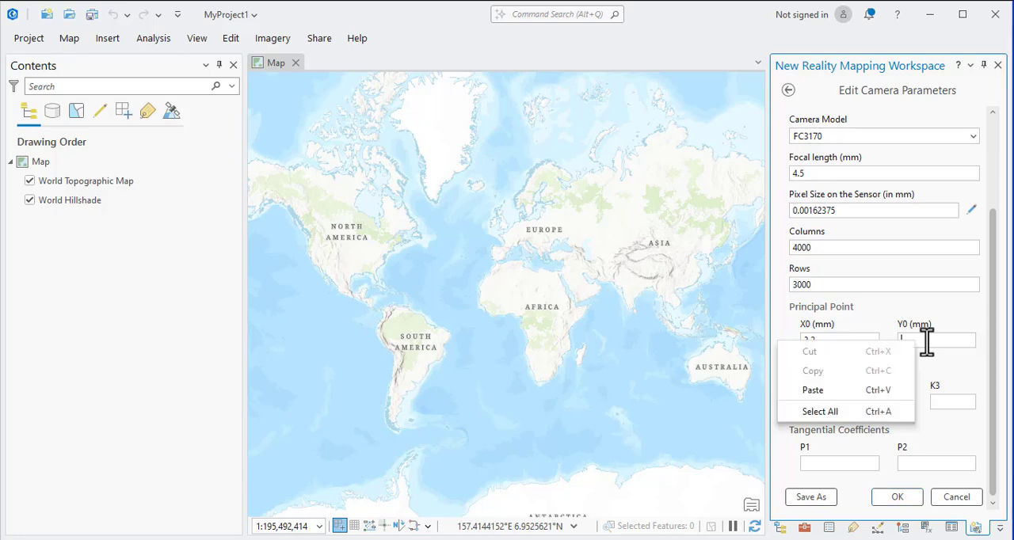
{"action": "left_click", "coordinate": [849, 389]}
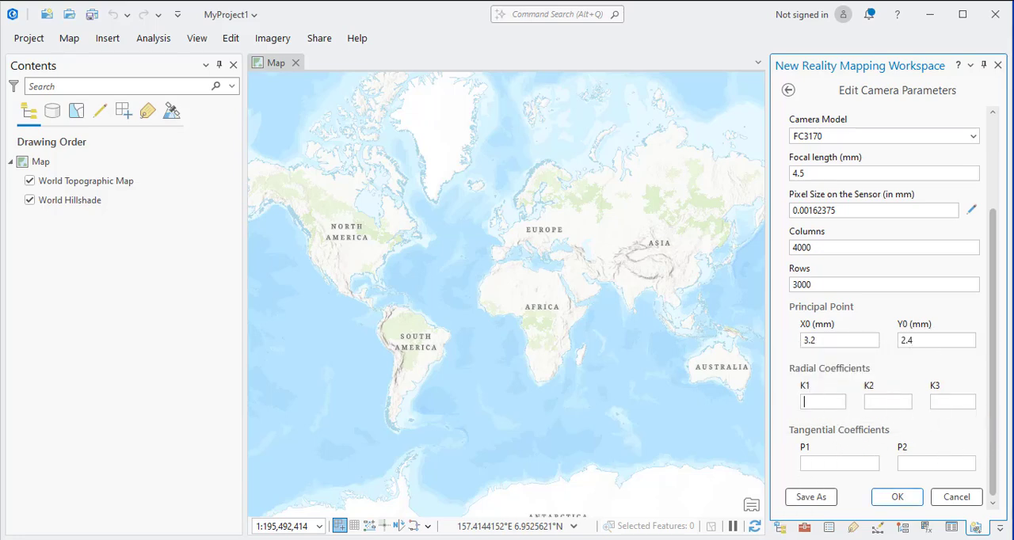
Set the radial coefficients K1, K2 and K3 and the tangential coefficients P1 and P2 to 0.
{"action": "key", "text": "alt+Tab"}
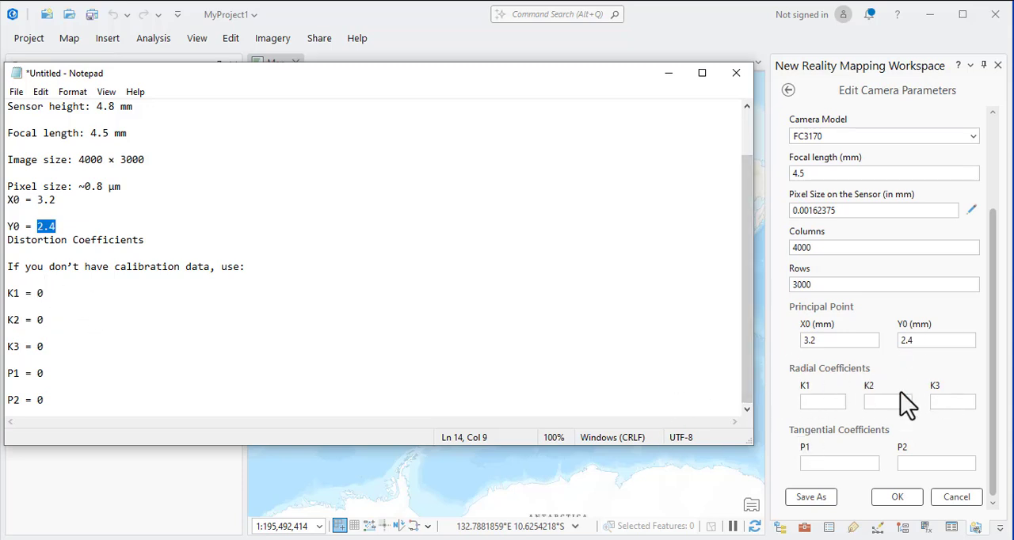
{"action": "left_click", "coordinate": [817, 401]}
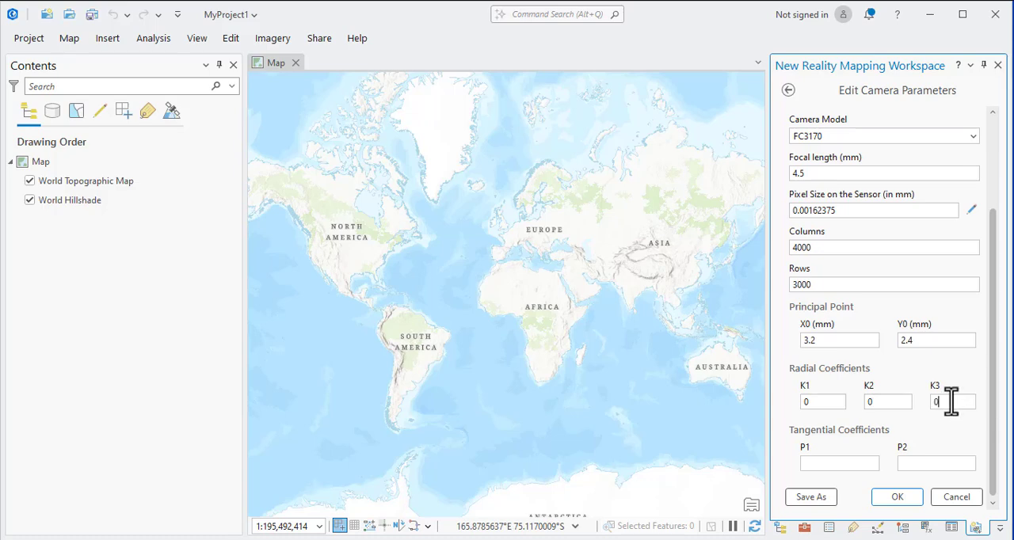
{"action": "left_click", "coordinate": [837, 462]}
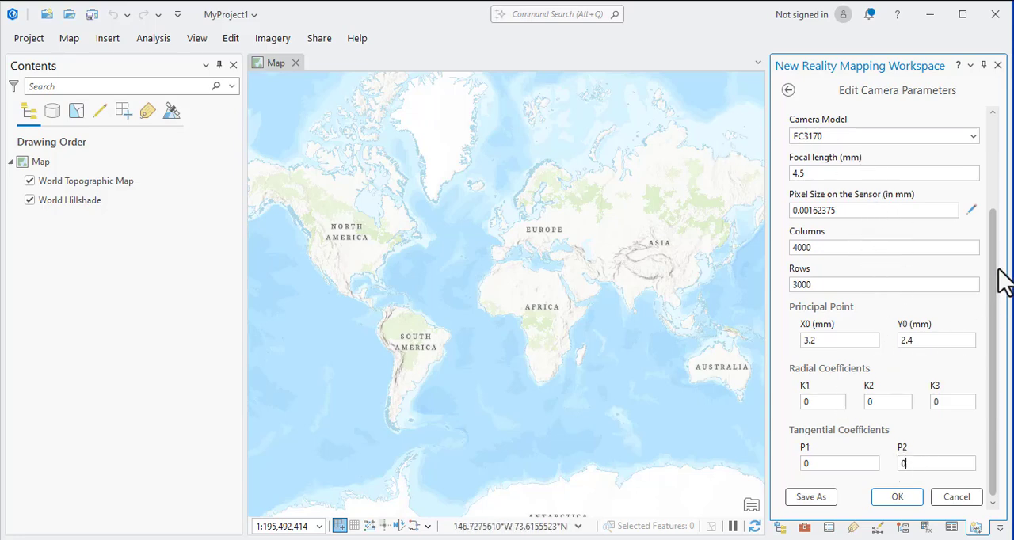
Compare the camera parameters with the Notepad specs and accept the edited parameters.
{"action": "key", "text": "alt+Tab"}
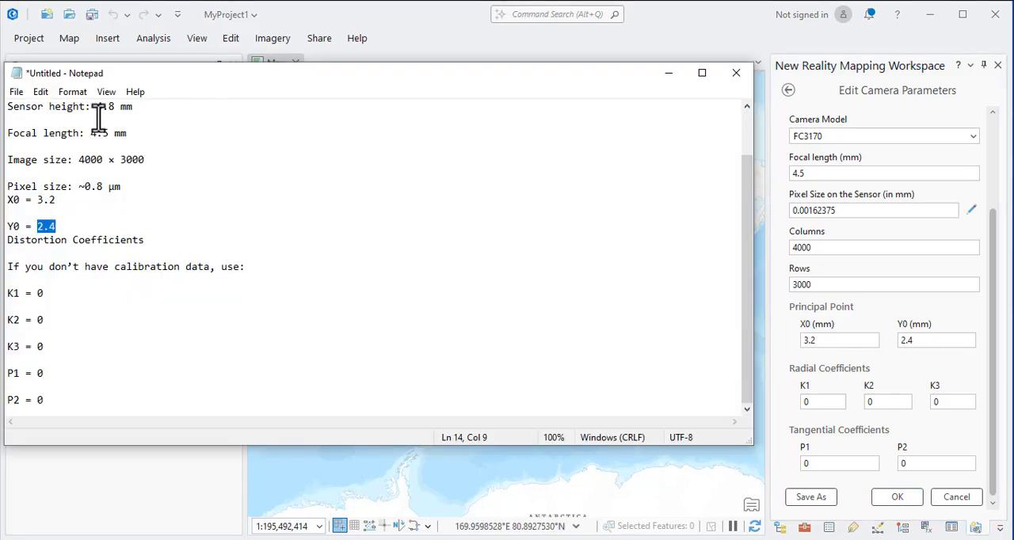
{"action": "scroll", "coordinate": [92, 137], "scroll_direction": "up", "scroll_amount": 2}
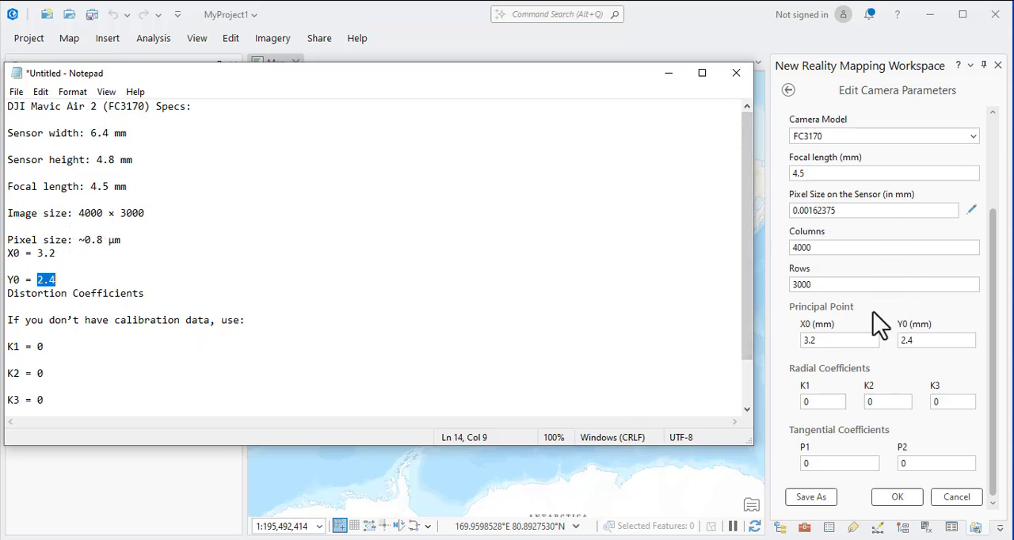
{"action": "left_click", "coordinate": [793, 365]}
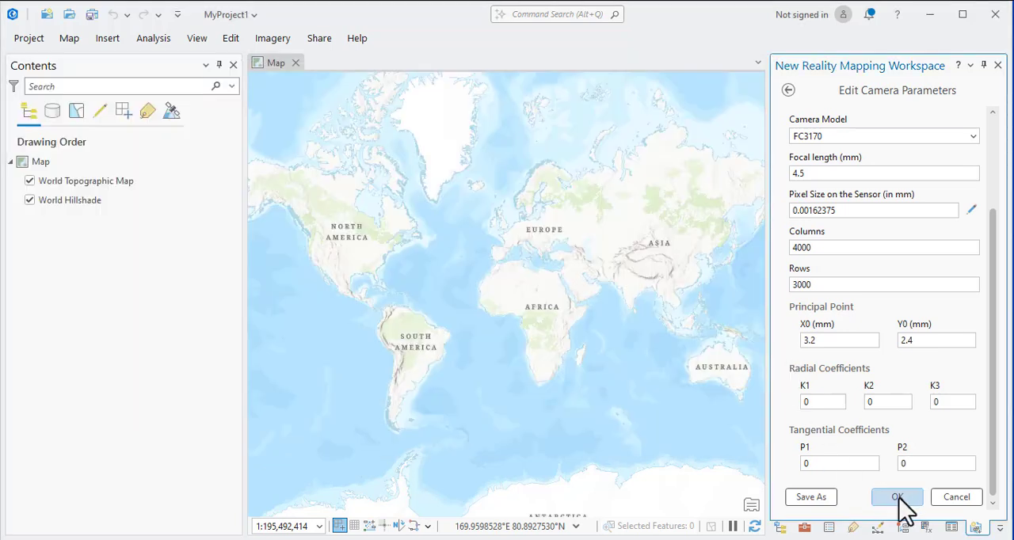
{"action": "left_click", "coordinate": [898, 497]}
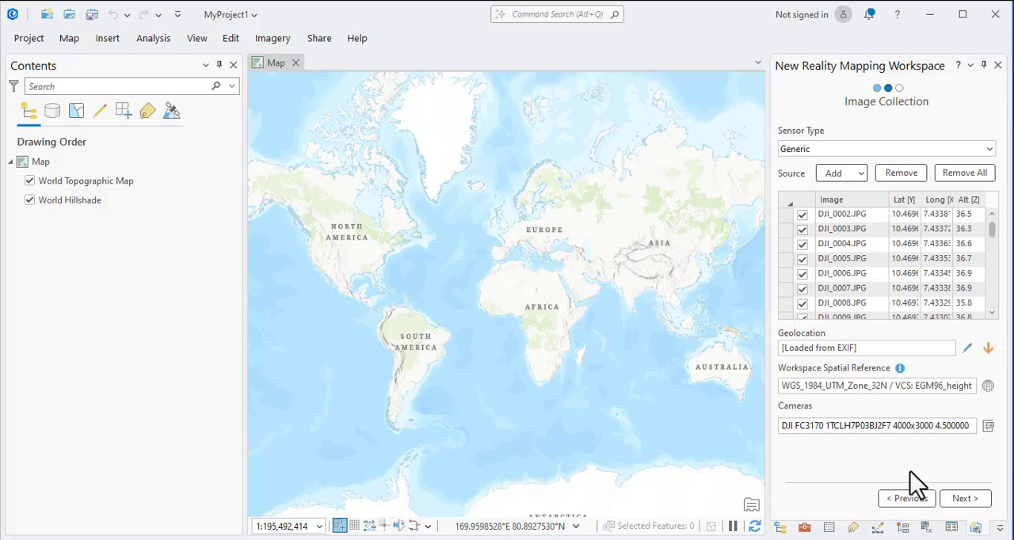
Continue to the data loader options and keep Average Elevation from Image Metadata as the elevation source.
{"action": "left_click", "coordinate": [967, 499]}
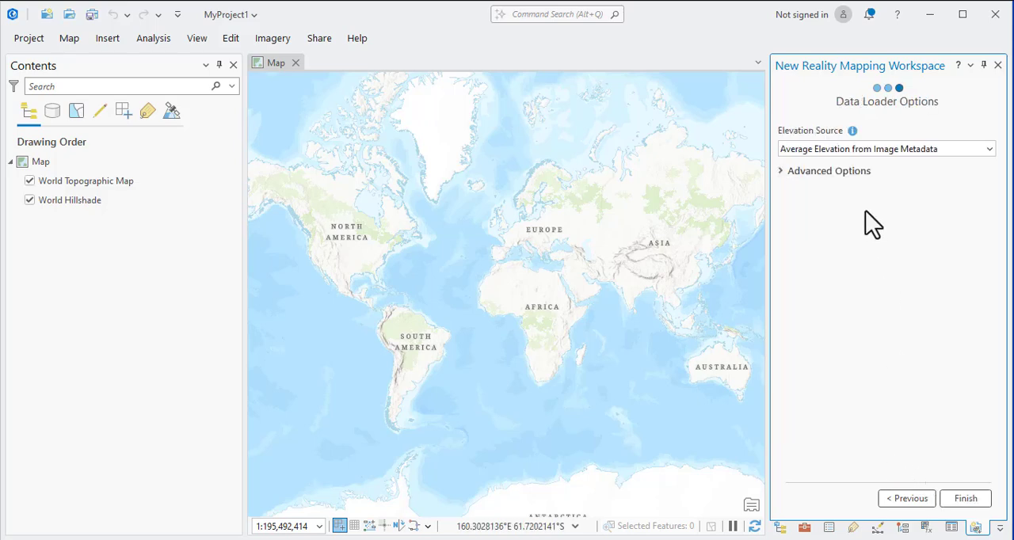
{"action": "left_click", "coordinate": [836, 151]}
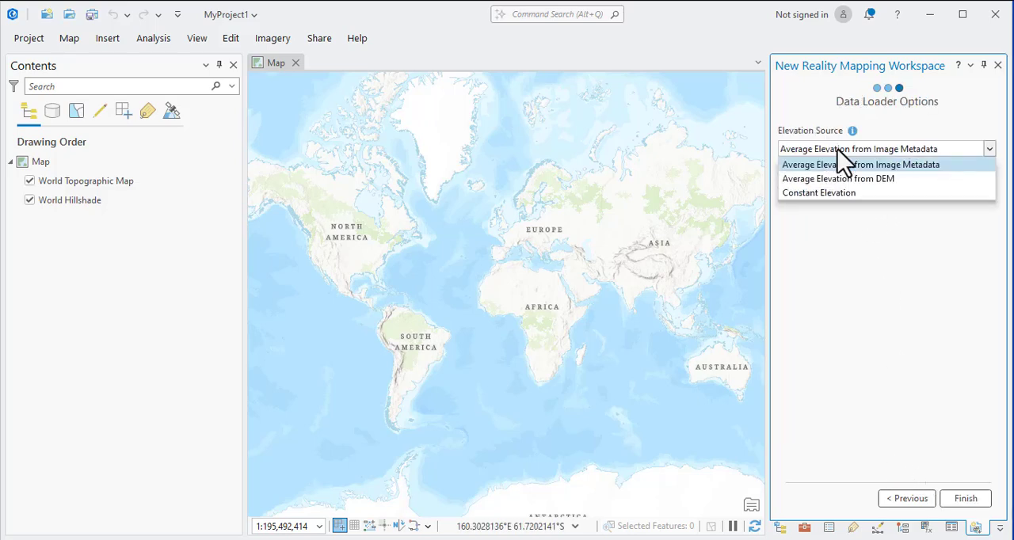
{"action": "left_click", "coordinate": [889, 258]}
Expand the advanced Band Combination and Pre-processing options, keeping Band IDs as the band combination method.
{"action": "left_click", "coordinate": [782, 173]}
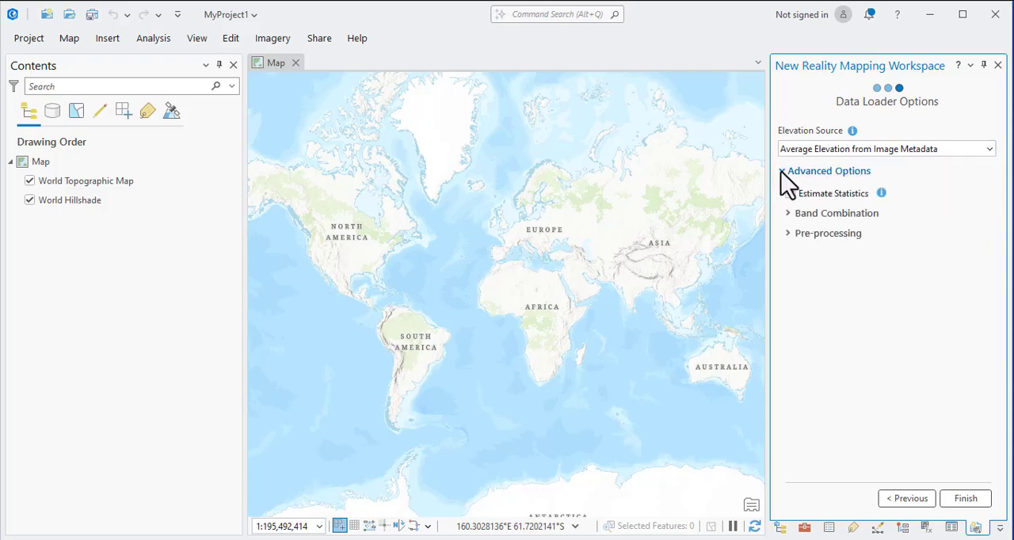
{"action": "left_click", "coordinate": [793, 214]}
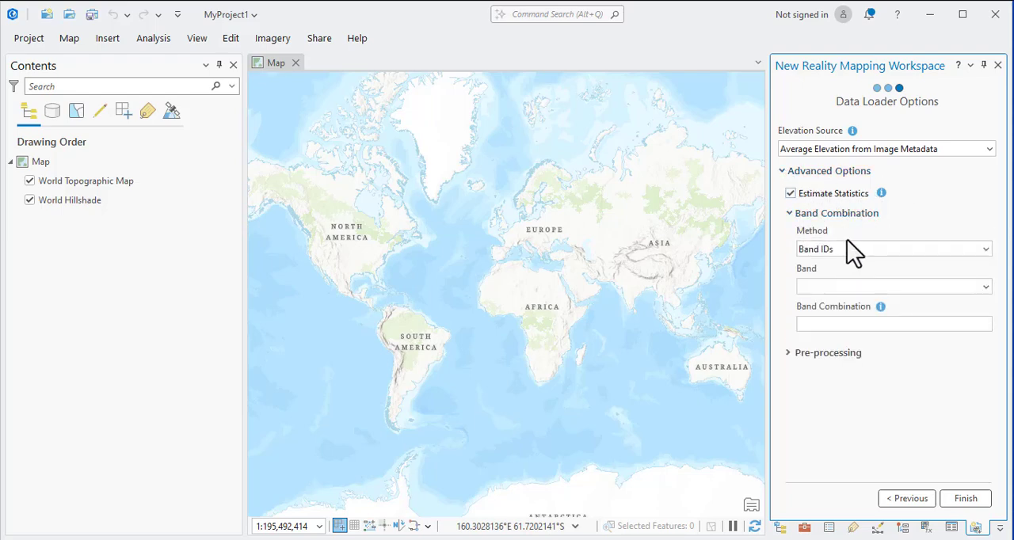
{"action": "left_click", "coordinate": [986, 249]}
{"action": "left_click", "coordinate": [987, 247]}
{"action": "left_click", "coordinate": [787, 353]}
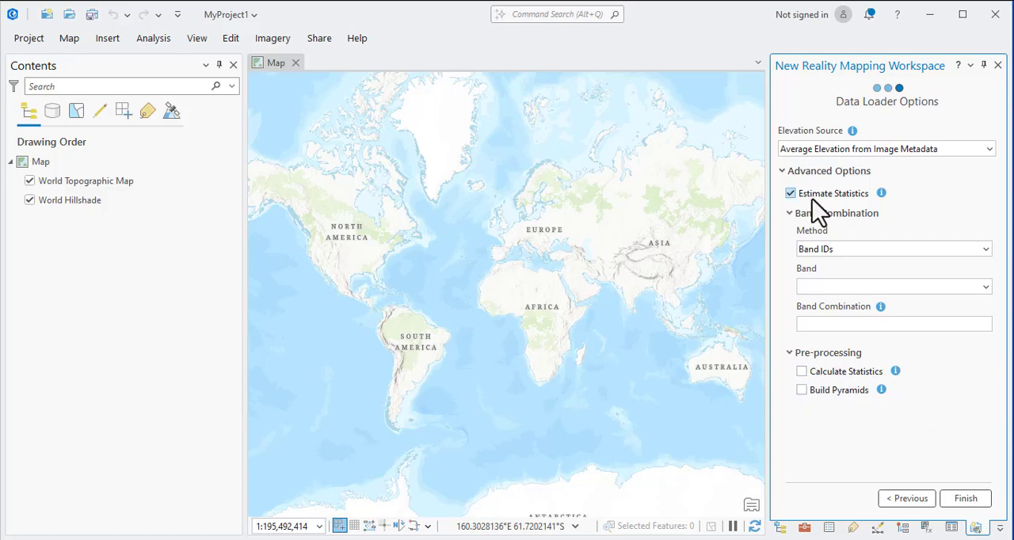
Enable Calculate Statistics and Build Pyramids with their default values and finish creating the workspace.
{"action": "left_click", "coordinate": [801, 372]}
{"action": "left_click", "coordinate": [801, 373]}
{"action": "left_click", "coordinate": [802, 390]}
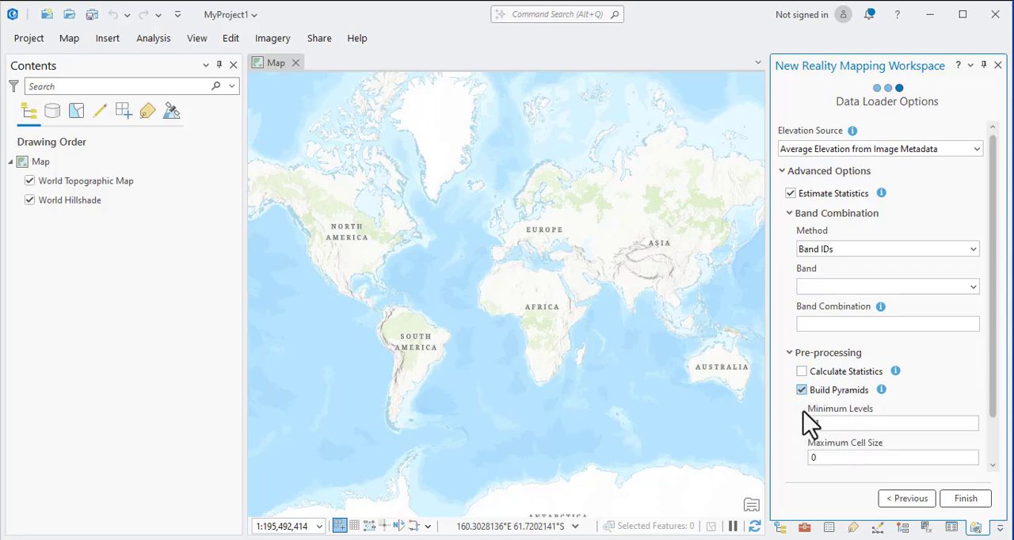
{"action": "left_click", "coordinate": [802, 372]}
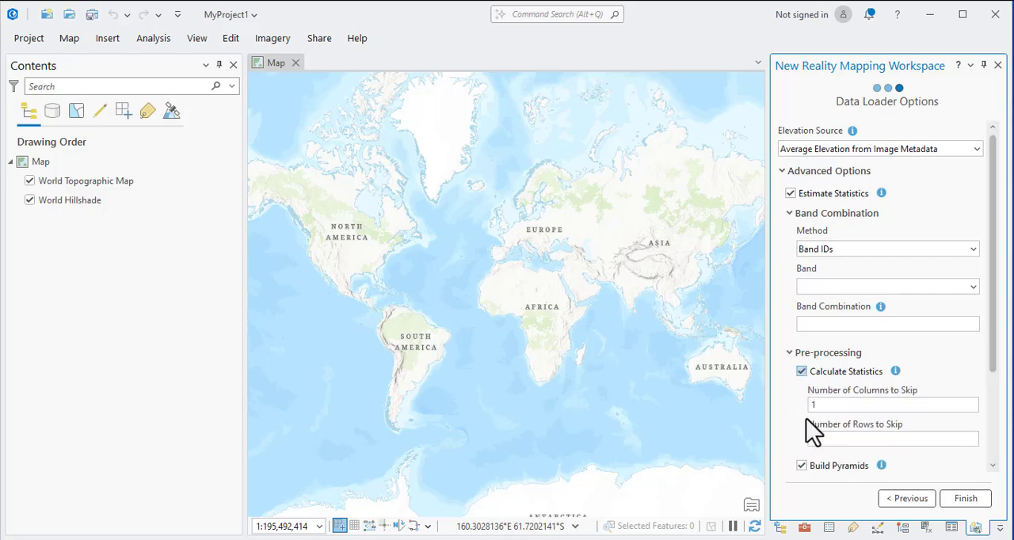
{"action": "scroll", "coordinate": [806, 428], "scroll_direction": "down", "scroll_amount": 3}
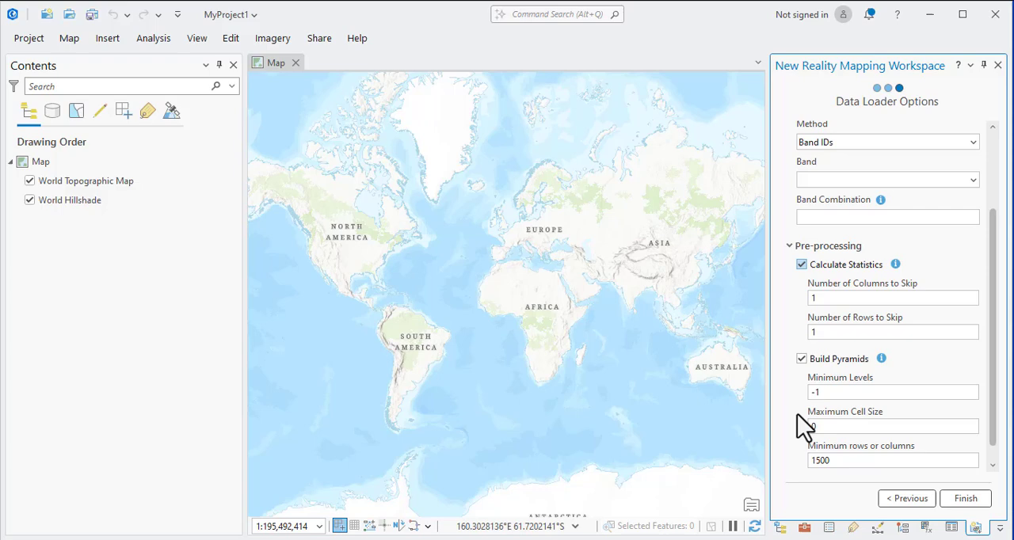
{"action": "left_click", "coordinate": [965, 500]}
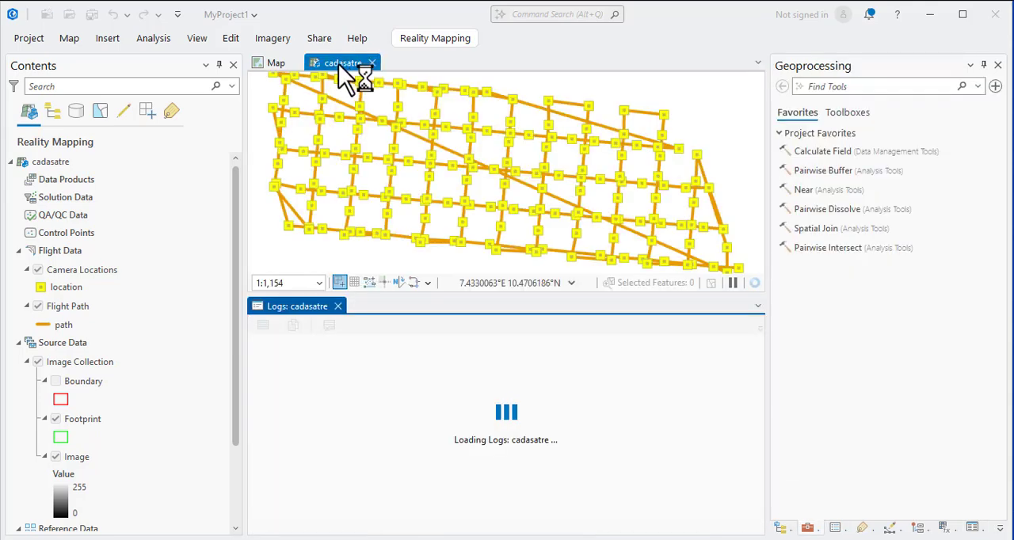
Examine the overall extent of the camera locations and flight path on the cadasatre map.
{"action": "scroll", "coordinate": [446, 204], "scroll_direction": "down", "scroll_amount": 1}
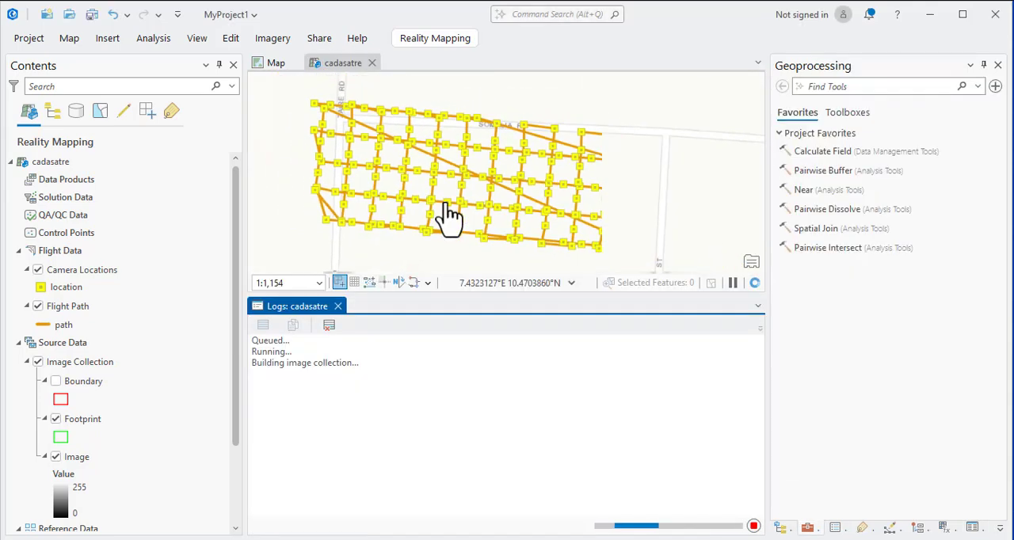
{"action": "scroll", "coordinate": [448, 215], "scroll_direction": "down", "scroll_amount": 1}
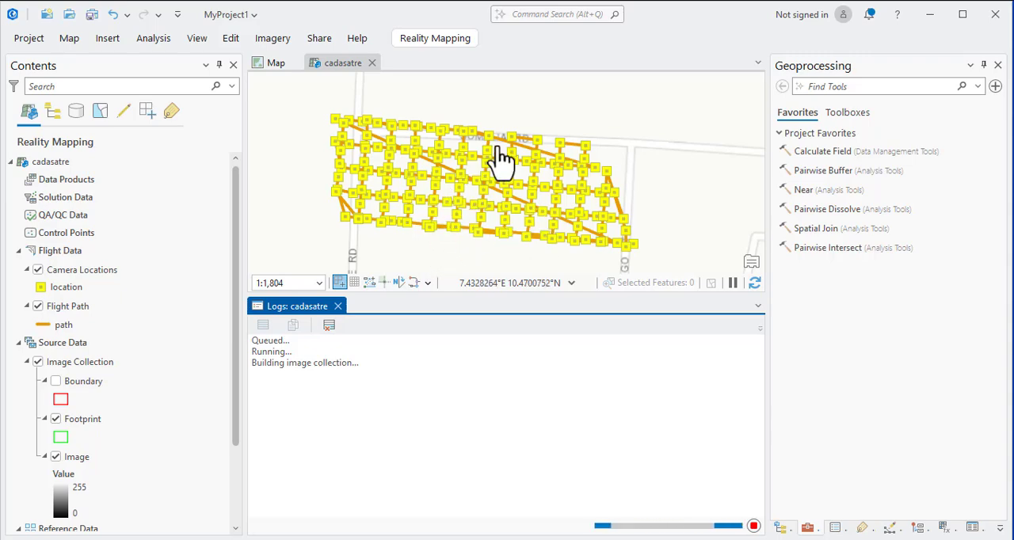
{"action": "scroll", "coordinate": [518, 140], "scroll_direction": "up", "scroll_amount": 2}
{"action": "scroll", "coordinate": [518, 140], "scroll_direction": "down", "scroll_amount": 2}
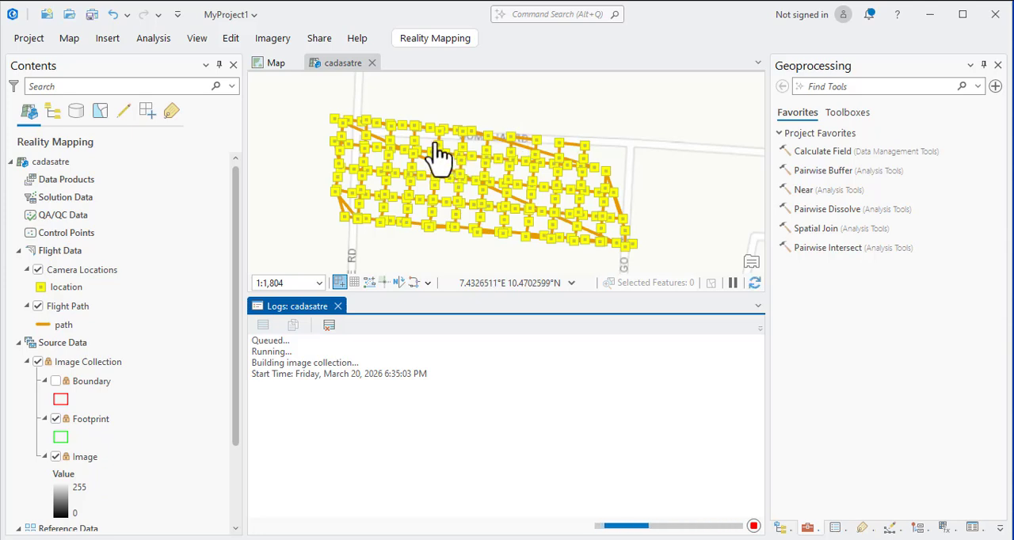
Review the cadasatre workspace contents from the data products and flight data down to the elevation surfaces.
{"action": "left_click", "coordinate": [51, 162]}
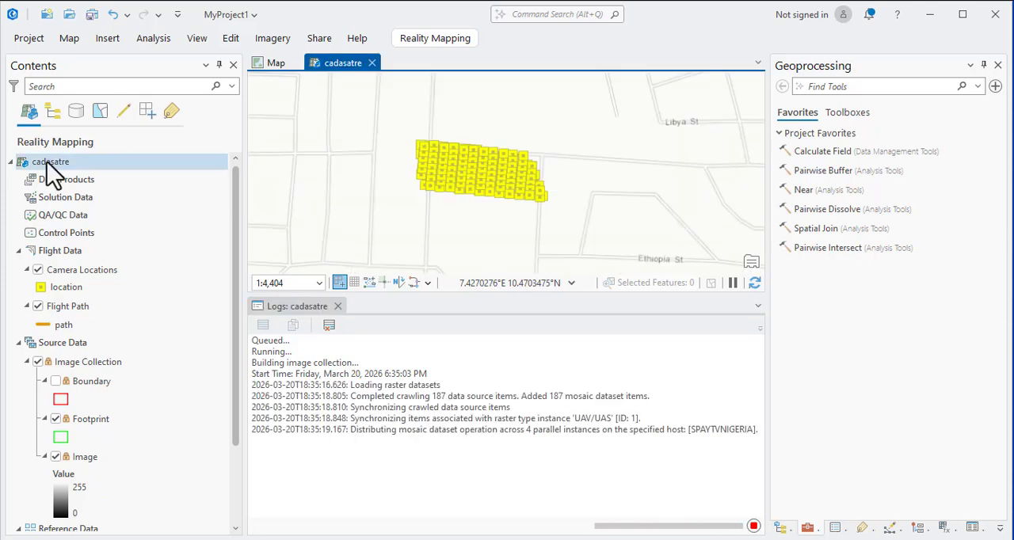
{"action": "left_click", "coordinate": [60, 177]}
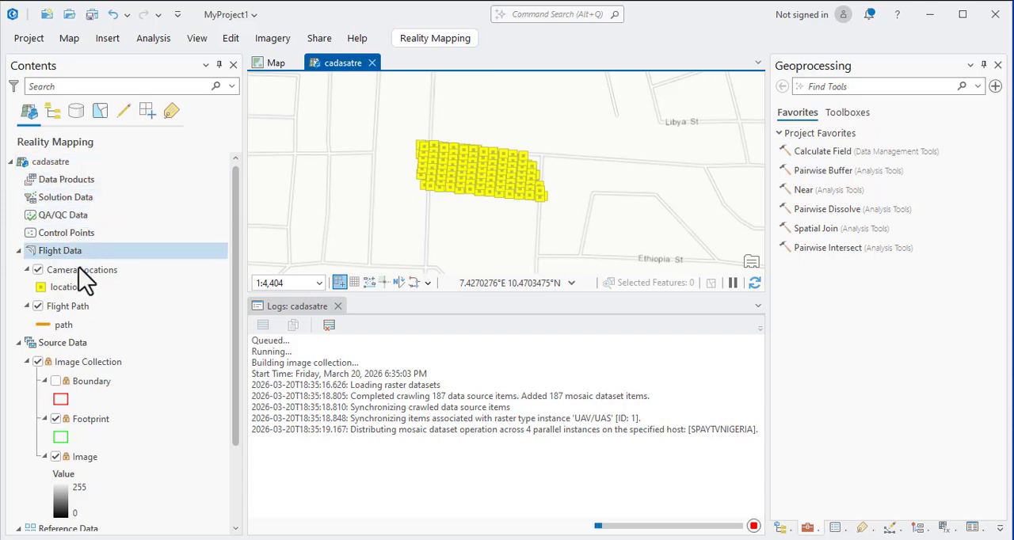
{"action": "scroll", "coordinate": [87, 396], "scroll_direction": "down", "scroll_amount": 3}
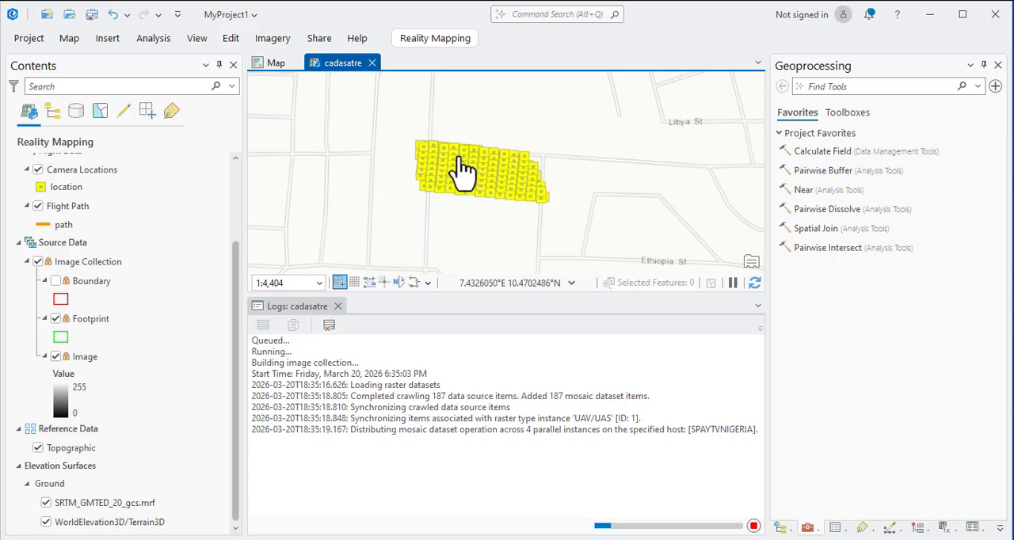
Inspect individual camera positions along the flight lines up close and in overview.
{"action": "scroll", "coordinate": [464, 170], "scroll_direction": "up", "scroll_amount": 5}
{"action": "scroll", "coordinate": [481, 140], "scroll_direction": "down", "scroll_amount": 3}
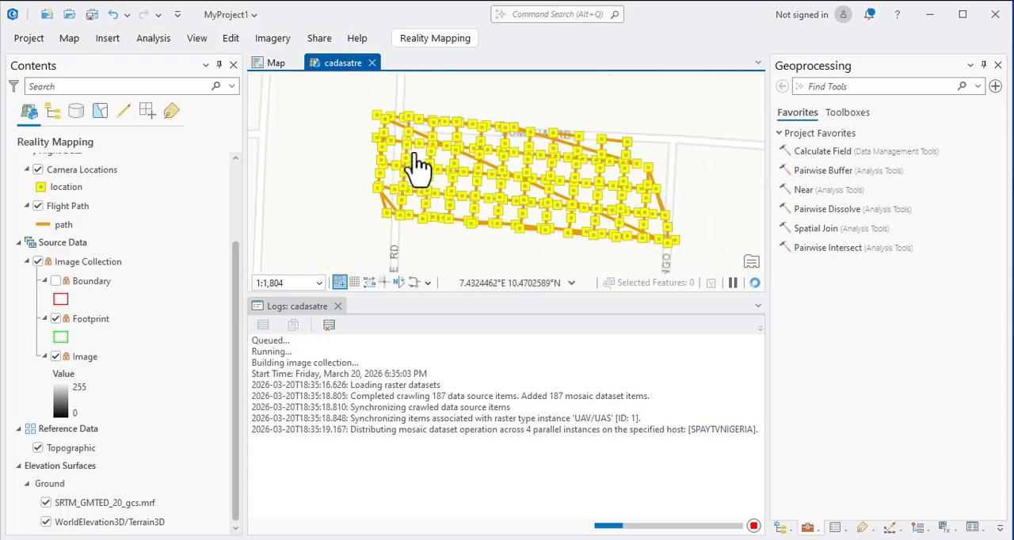
{"action": "scroll", "coordinate": [399, 124], "scroll_direction": "up", "scroll_amount": 4}
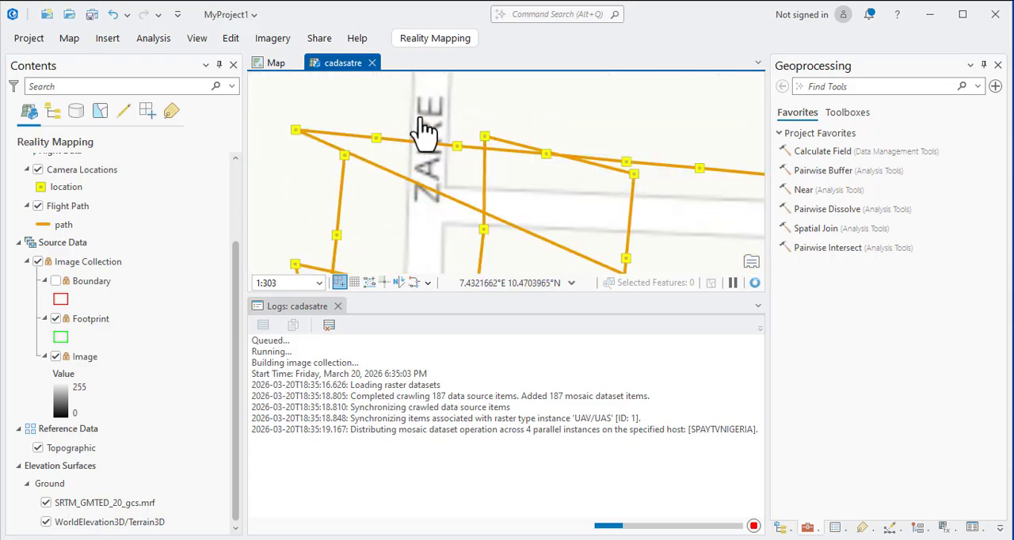
{"action": "scroll", "coordinate": [420, 135], "scroll_direction": "down", "scroll_amount": 3}
{"action": "scroll", "coordinate": [454, 151], "scroll_direction": "up", "scroll_amount": 4}
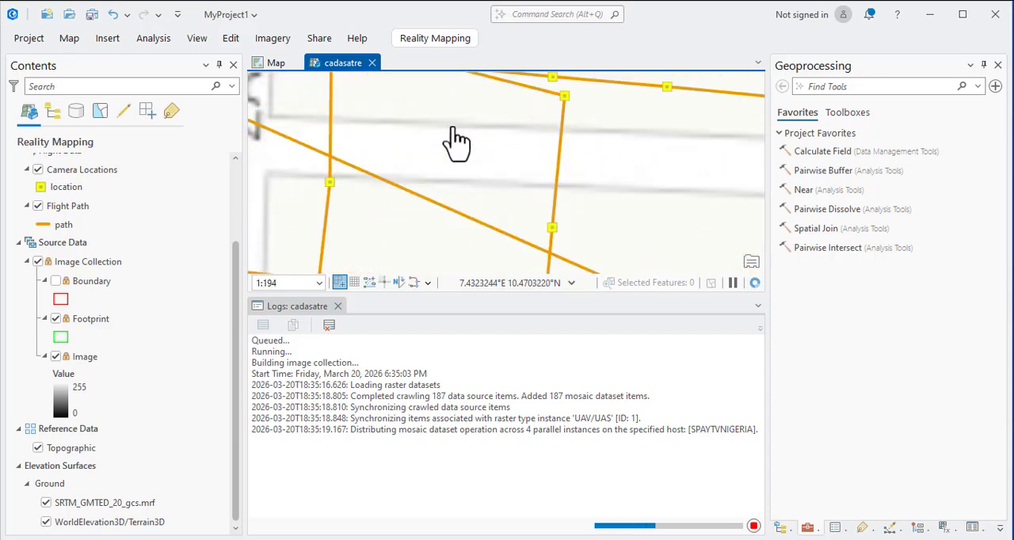
{"action": "scroll", "coordinate": [454, 143], "scroll_direction": "down", "scroll_amount": 6}
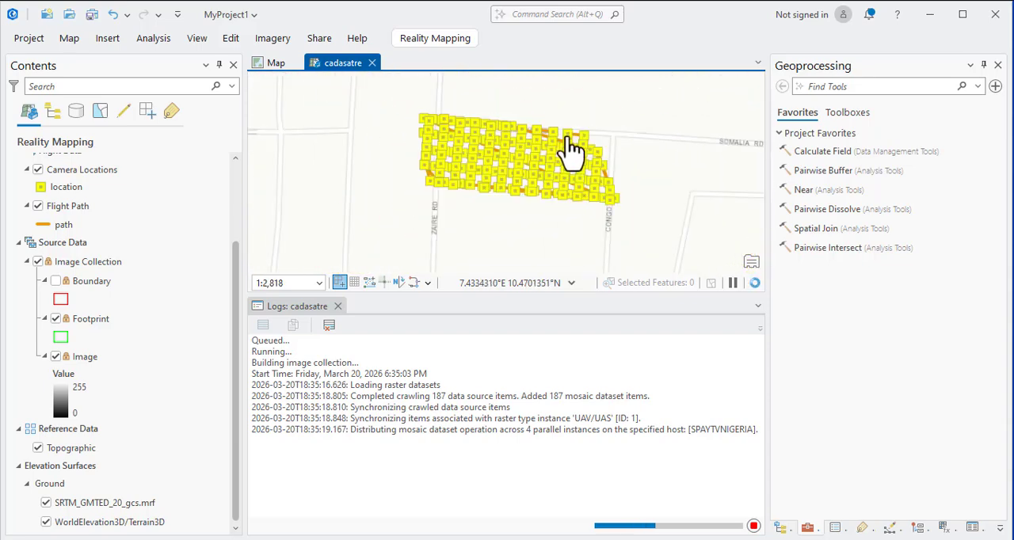
{"action": "scroll", "coordinate": [572, 149], "scroll_direction": "up", "scroll_amount": 3}
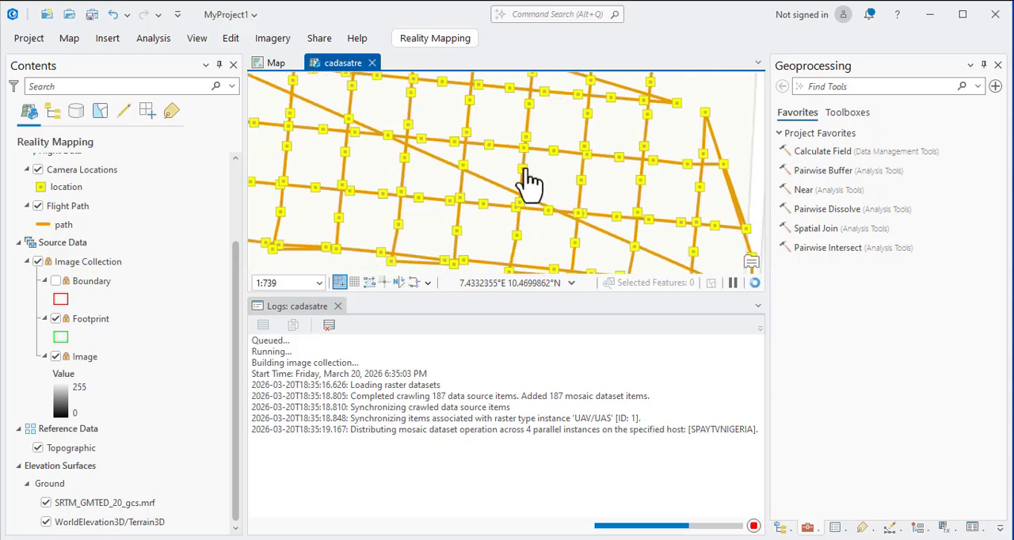
{"action": "scroll", "coordinate": [527, 187], "scroll_direction": "down", "scroll_amount": 2}
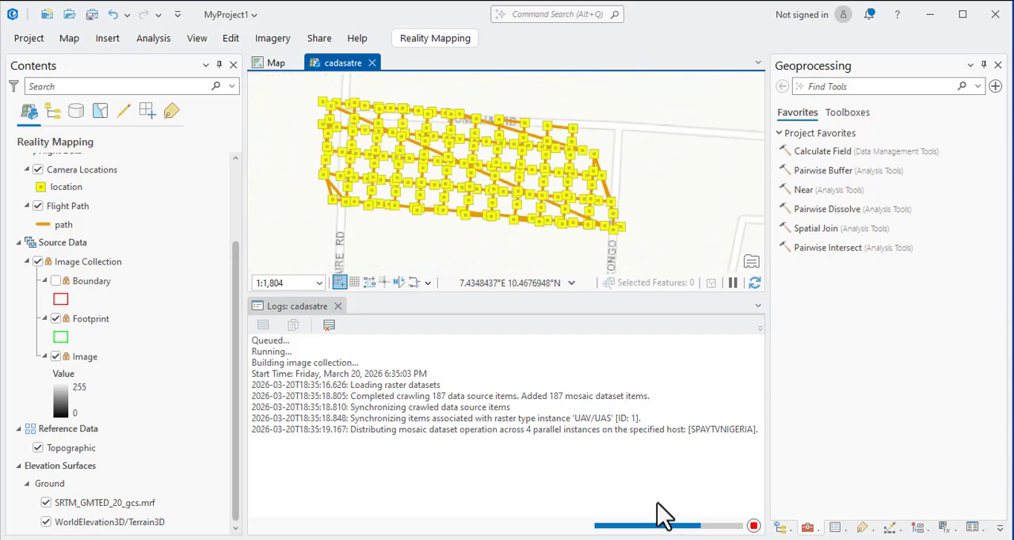
Toggle the Camera Locations layer off and on repeatedly to compare it with the flight path, leaving it hidden.
{"action": "left_click", "coordinate": [38, 169]}
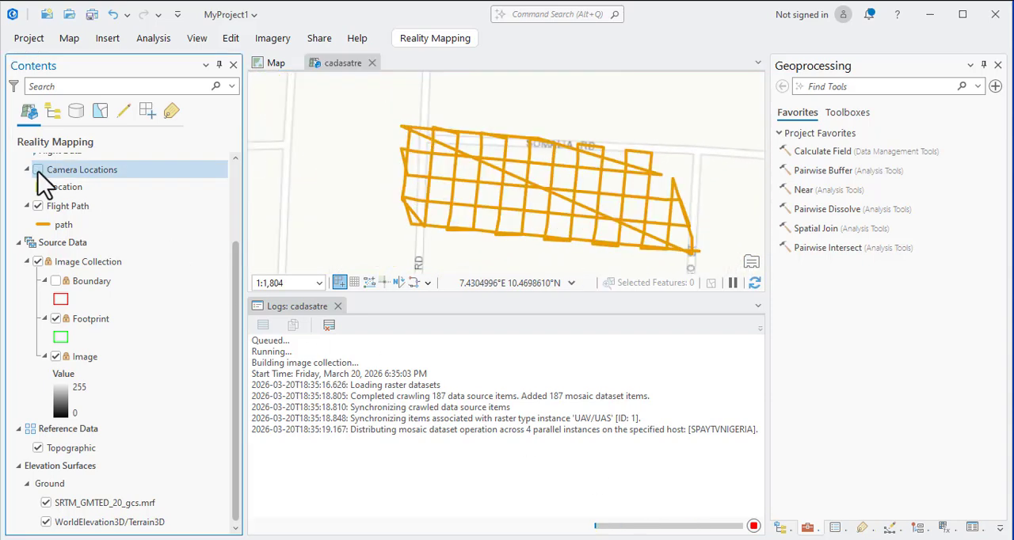
{"action": "left_click", "coordinate": [38, 169]}
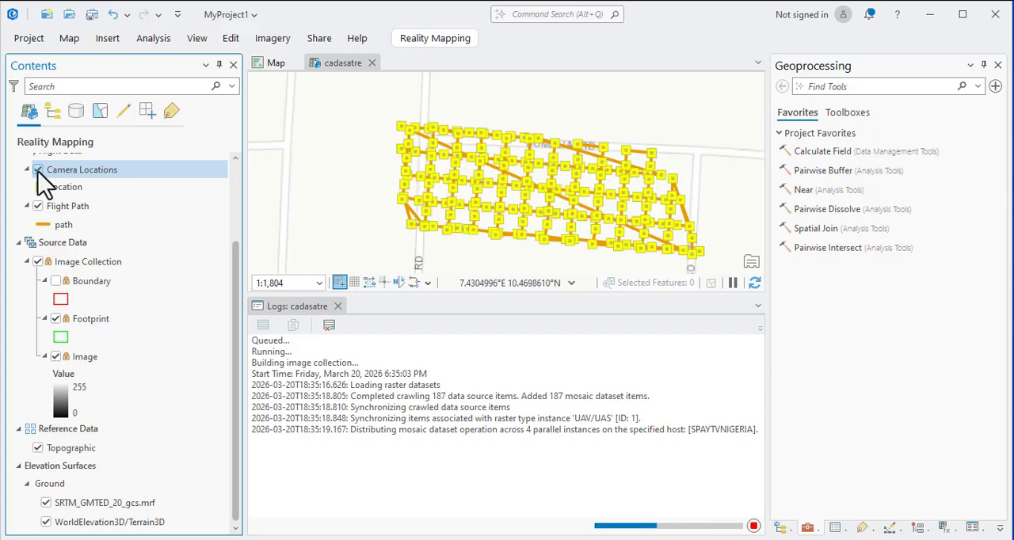
{"action": "left_click", "coordinate": [38, 169]}
{"action": "left_click", "coordinate": [38, 169]}
{"action": "left_click", "coordinate": [38, 169]}
{"action": "left_click", "coordinate": [38, 170]}
{"action": "left_click", "coordinate": [38, 169]}
{"action": "left_click", "coordinate": [38, 170]}
{"action": "left_click", "coordinate": [38, 170]}
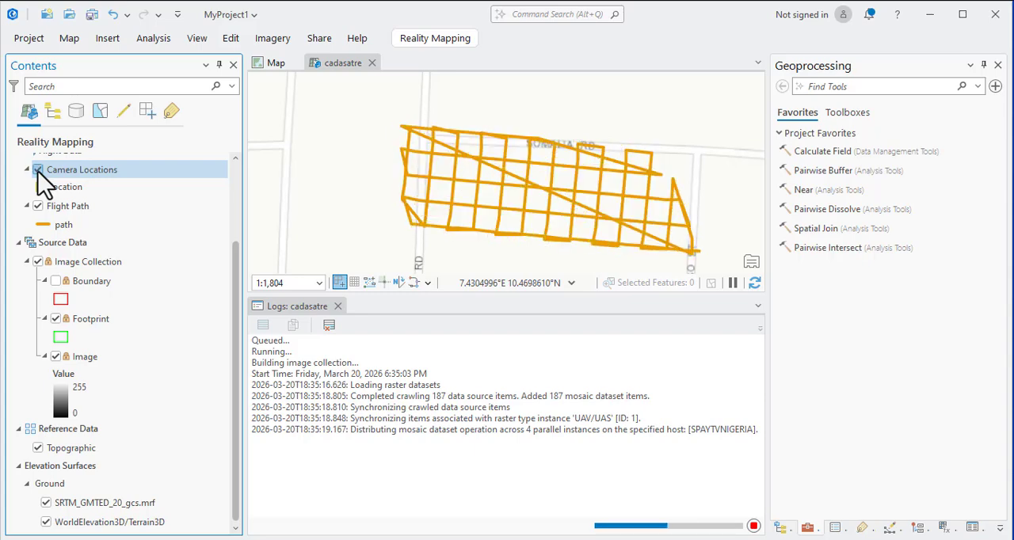
{"action": "left_click", "coordinate": [38, 169]}
{"action": "left_click", "coordinate": [38, 169]}
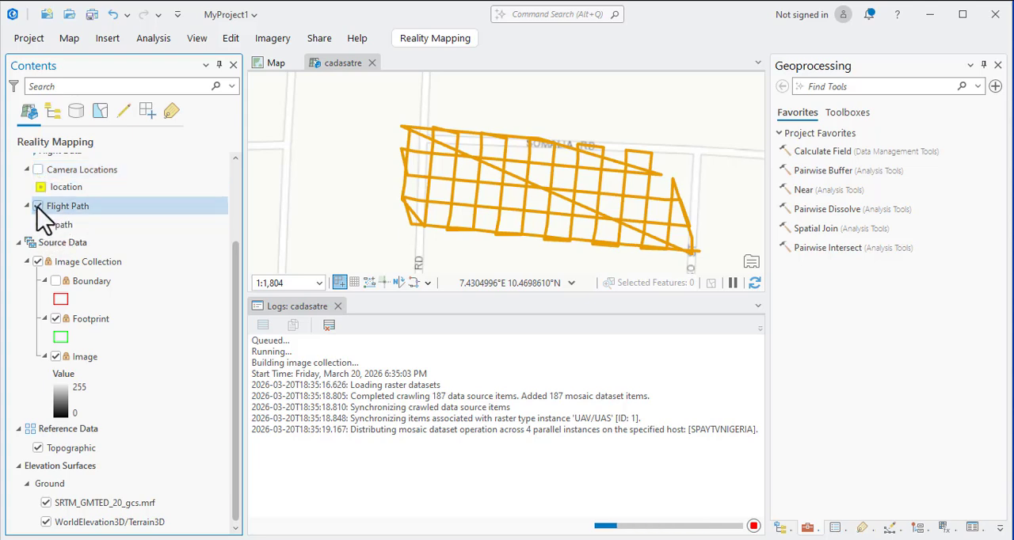
Hide and redisplay the Flight Path layer, and turn the Camera Locations layer back on.
{"action": "left_click", "coordinate": [37, 207]}
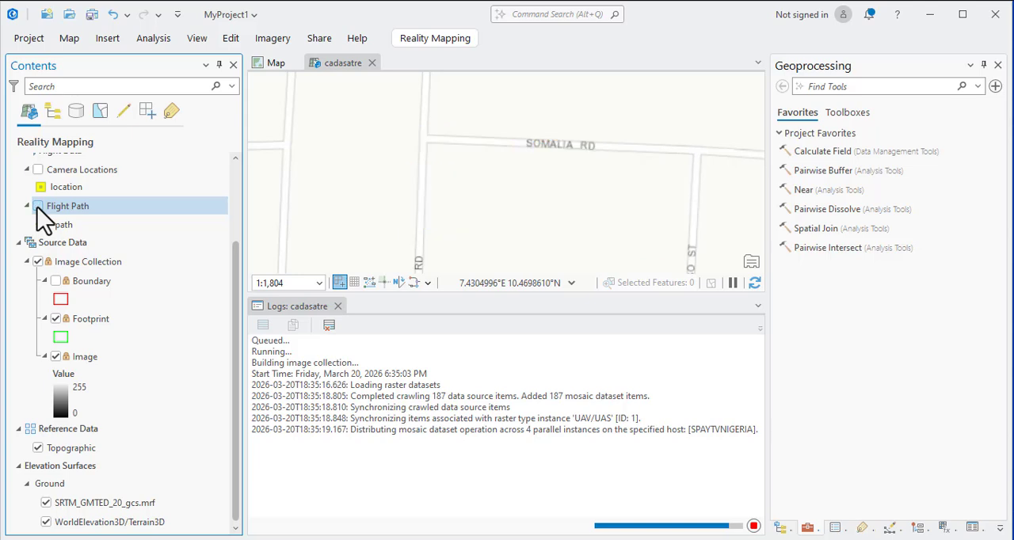
{"action": "left_click", "coordinate": [38, 207]}
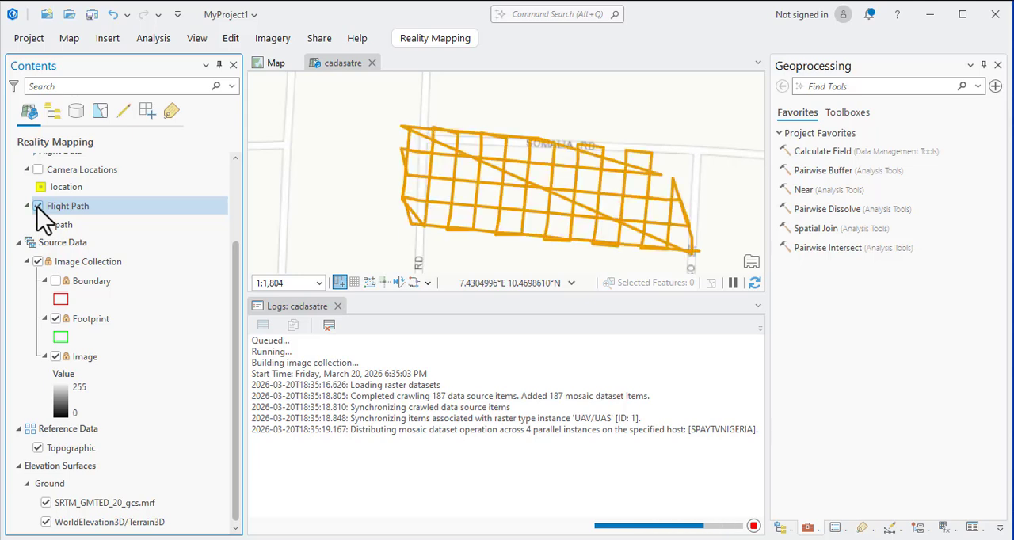
{"action": "left_click", "coordinate": [39, 169]}
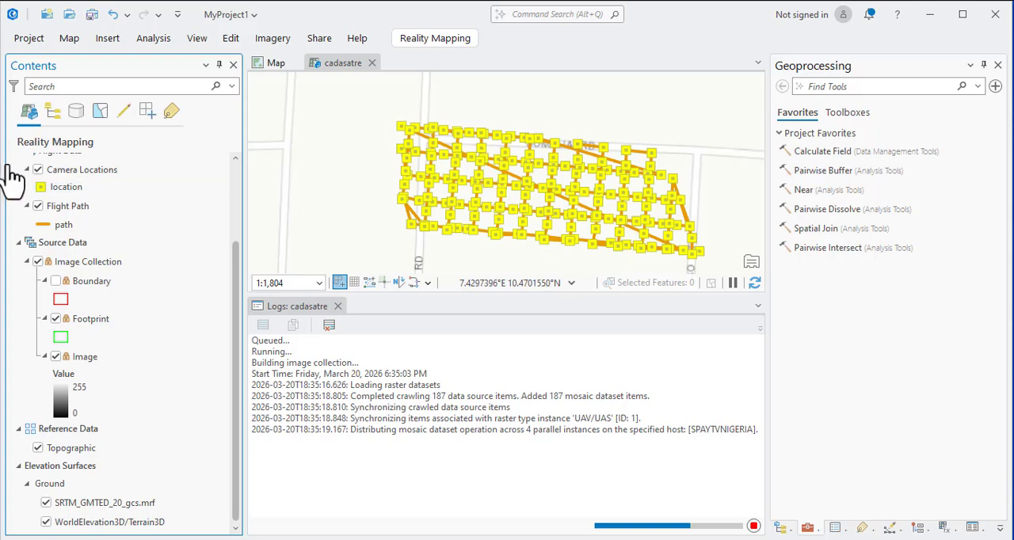
Review the Image Collection layers under Source Data and examine their coverage on the map.
{"action": "scroll", "coordinate": [48, 174], "scroll_direction": "up", "scroll_amount": 1}
{"action": "scroll", "coordinate": [55, 186], "scroll_direction": "up", "scroll_amount": 1}
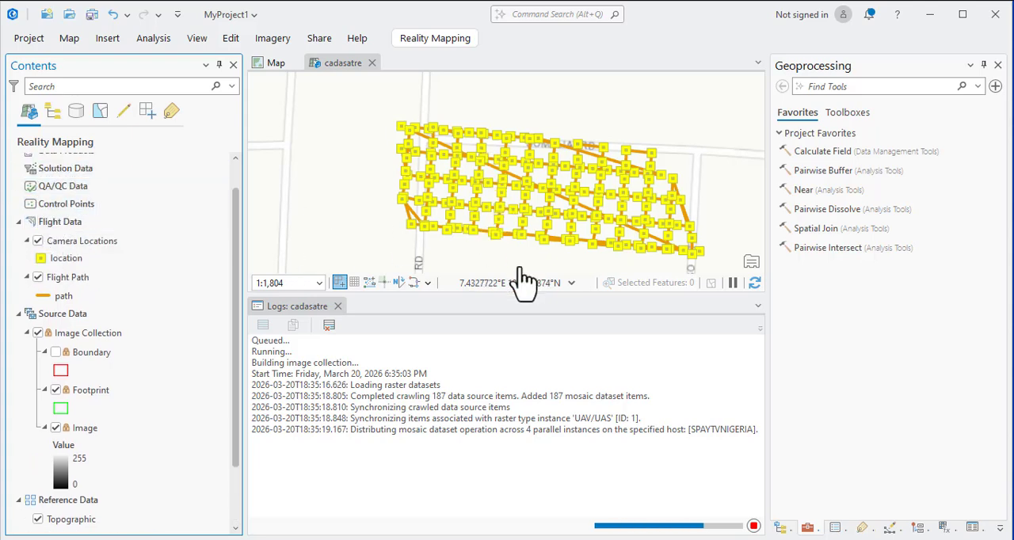
{"action": "left_click", "coordinate": [65, 315]}
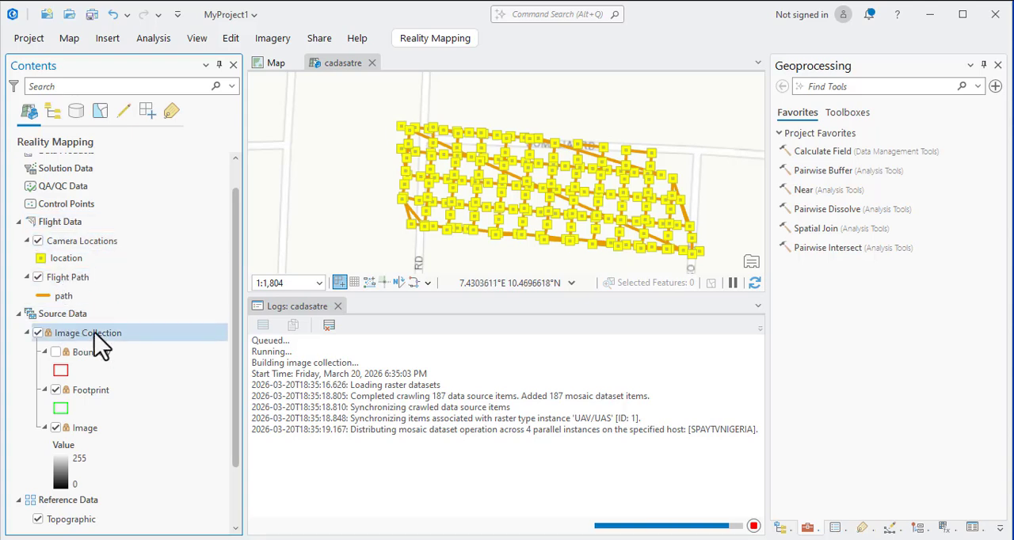
{"action": "scroll", "coordinate": [95, 348], "scroll_direction": "down", "scroll_amount": 2}
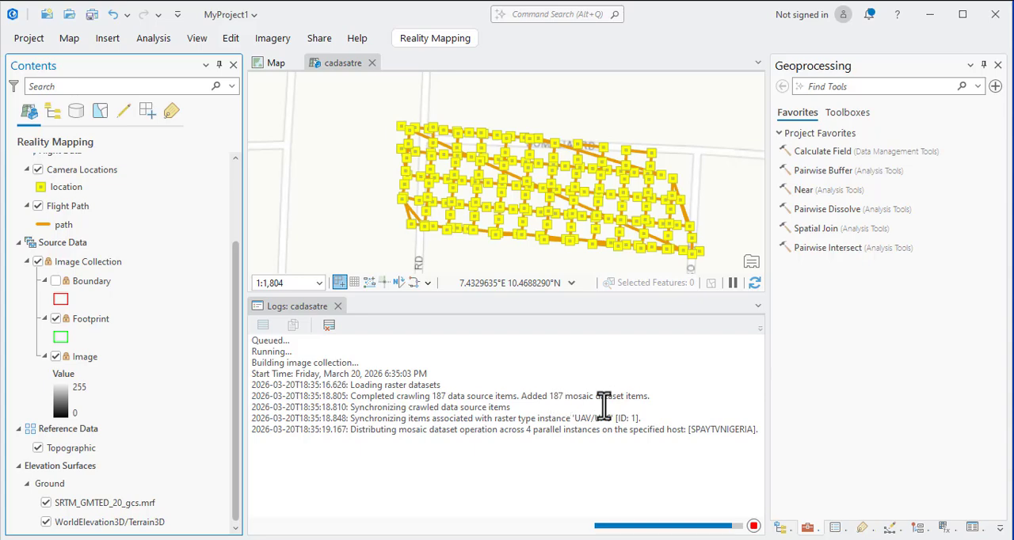
{"action": "scroll", "coordinate": [537, 210], "scroll_direction": "up", "scroll_amount": 4}
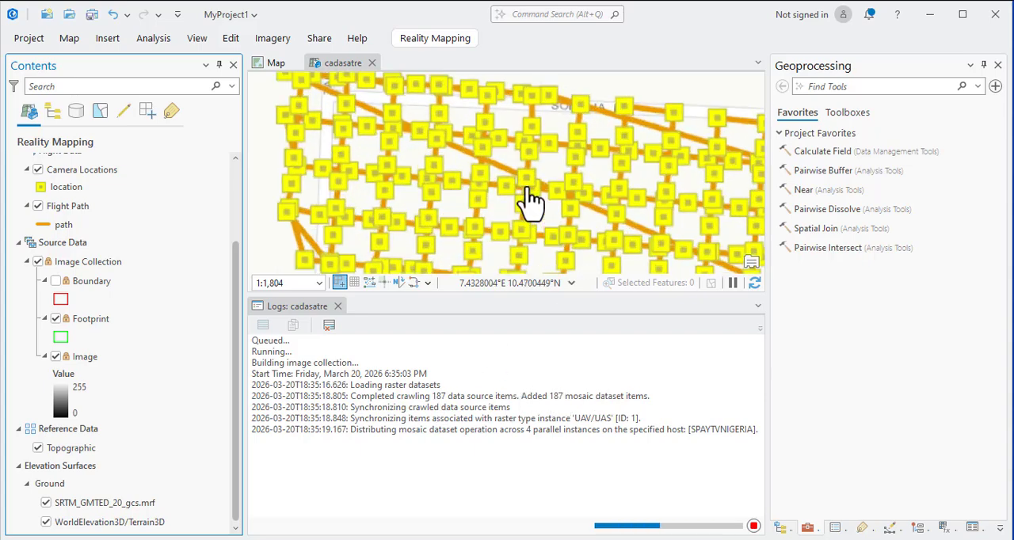
{"action": "scroll", "coordinate": [547, 182], "scroll_direction": "down", "scroll_amount": 4}
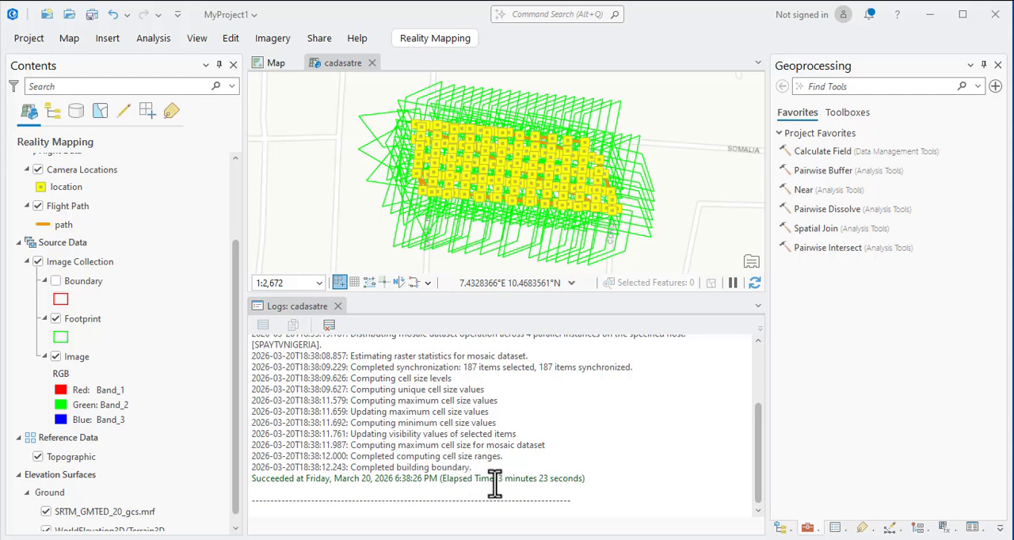
Highlight the elapsed time in the cadasatre processing log and review the earlier log entries.
{"action": "left_click_drag", "start_coordinate": [442, 480], "coordinate": [586, 481]}
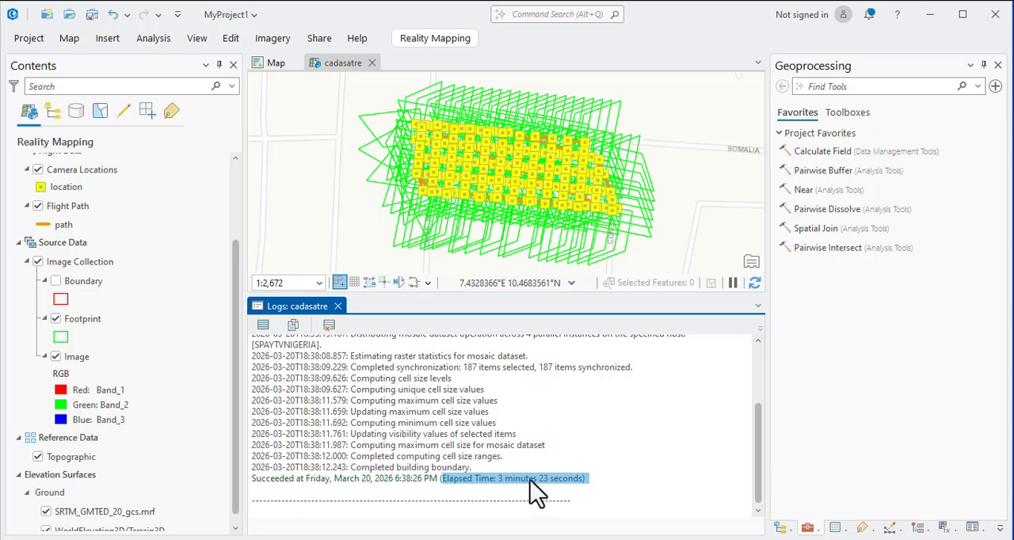
{"action": "scroll", "coordinate": [466, 428], "scroll_direction": "up", "scroll_amount": 2}
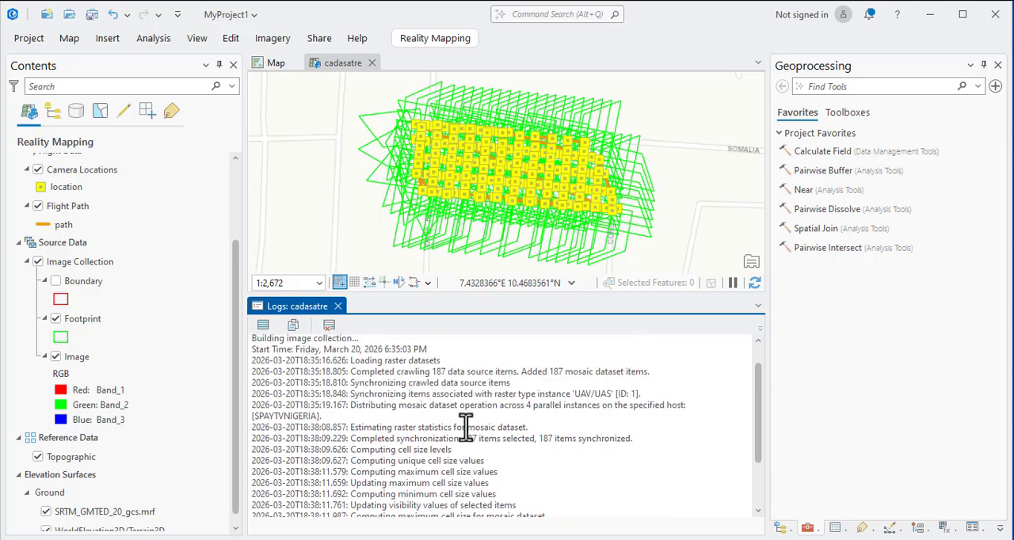
Review the end of the cadasatre processing log and the workspace contents from Data Products down to Elevation Surfaces.
{"action": "scroll", "coordinate": [430, 400], "scroll_direction": "down", "scroll_amount": 2}
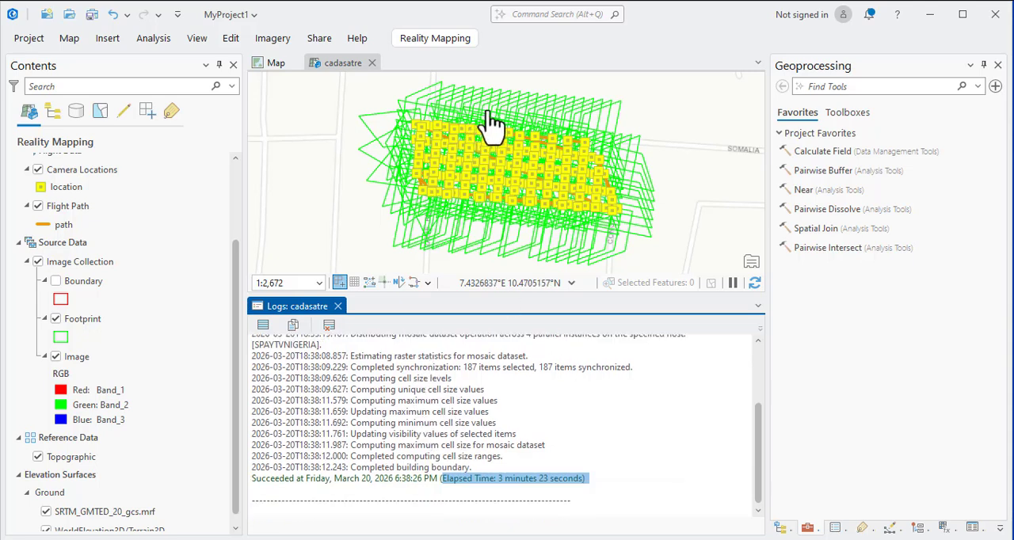
{"action": "left_click", "coordinate": [91, 300]}
{"action": "scroll", "coordinate": [91, 300], "scroll_direction": "up", "scroll_amount": 1}
{"action": "scroll", "coordinate": [91, 309], "scroll_direction": "up", "scroll_amount": 2}
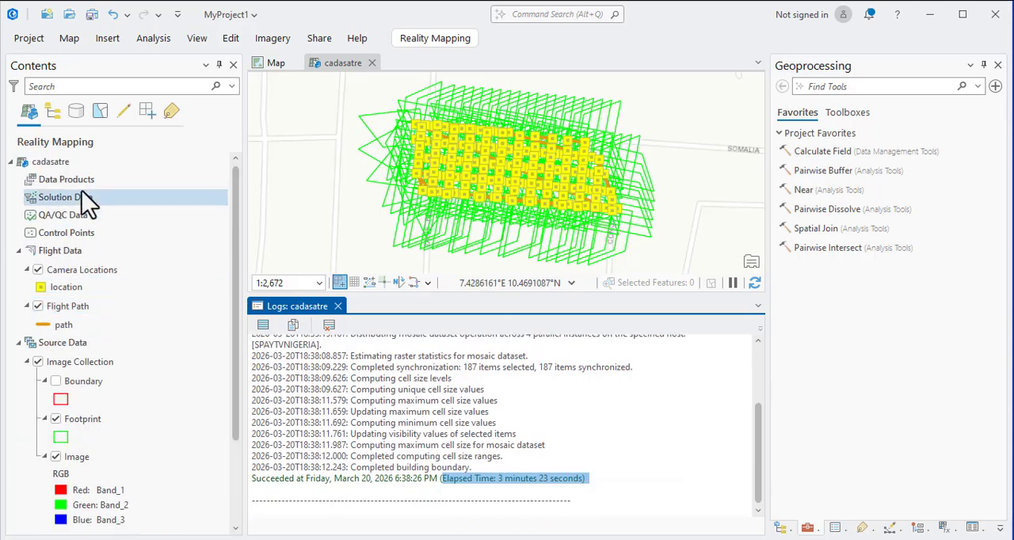
{"action": "left_click", "coordinate": [79, 186]}
{"action": "scroll", "coordinate": [68, 341], "scroll_direction": "down", "scroll_amount": 3}
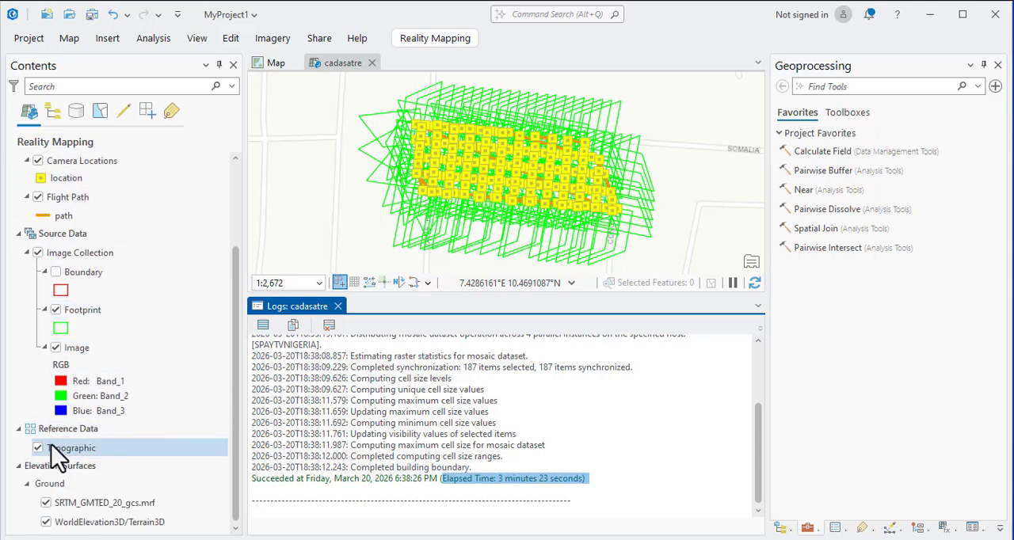
Hide the Footprint layer of the Image Collection and display its Boundary layer instead.
{"action": "left_click", "coordinate": [56, 310]}
{"action": "left_click", "coordinate": [56, 310]}
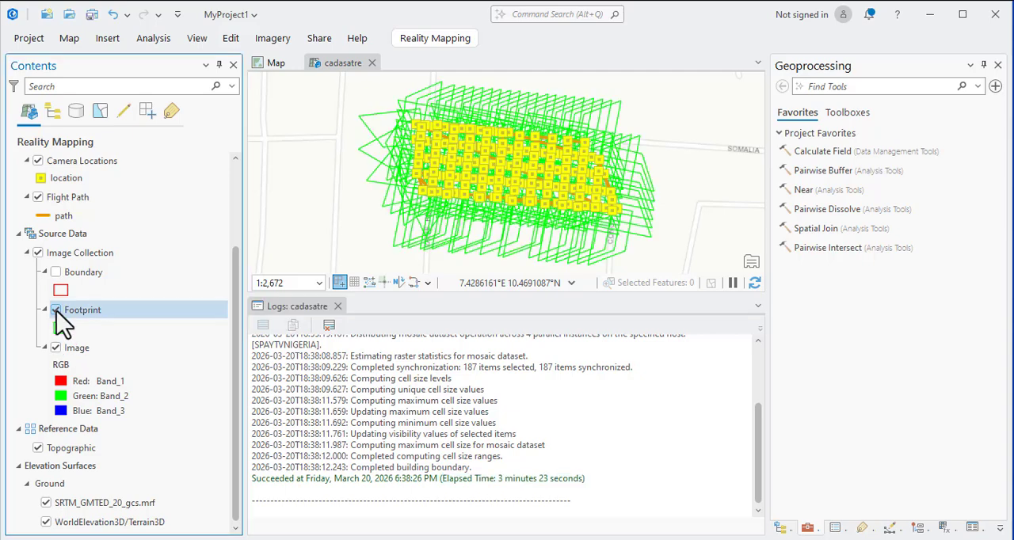
{"action": "left_click", "coordinate": [55, 310]}
{"action": "left_click", "coordinate": [55, 272]}
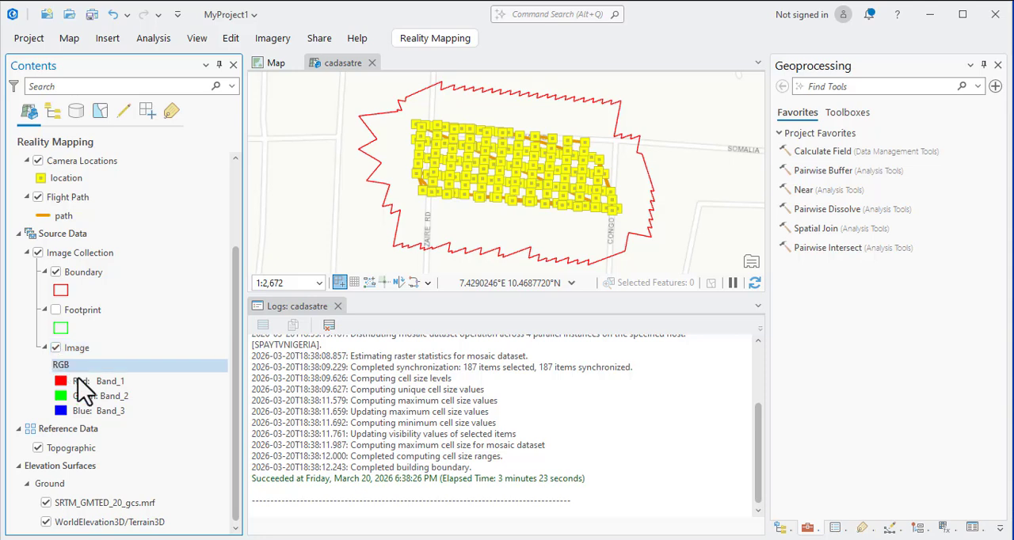
Zoom the map to the Image layer and examine the camera locations and boundary at closer and wider scales.
{"action": "left_click", "coordinate": [74, 350]}
{"action": "right_click", "coordinate": [77, 353]}
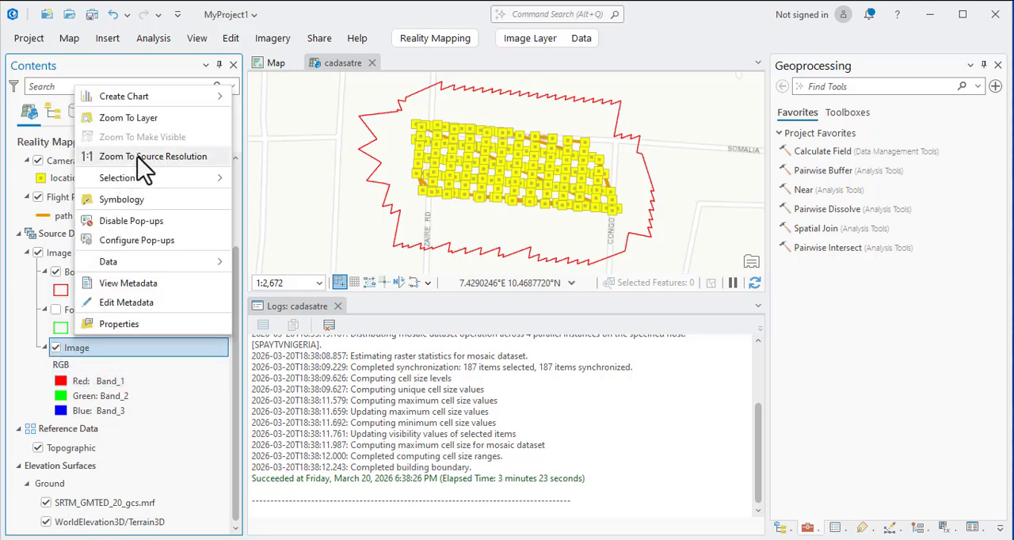
{"action": "left_click", "coordinate": [133, 119]}
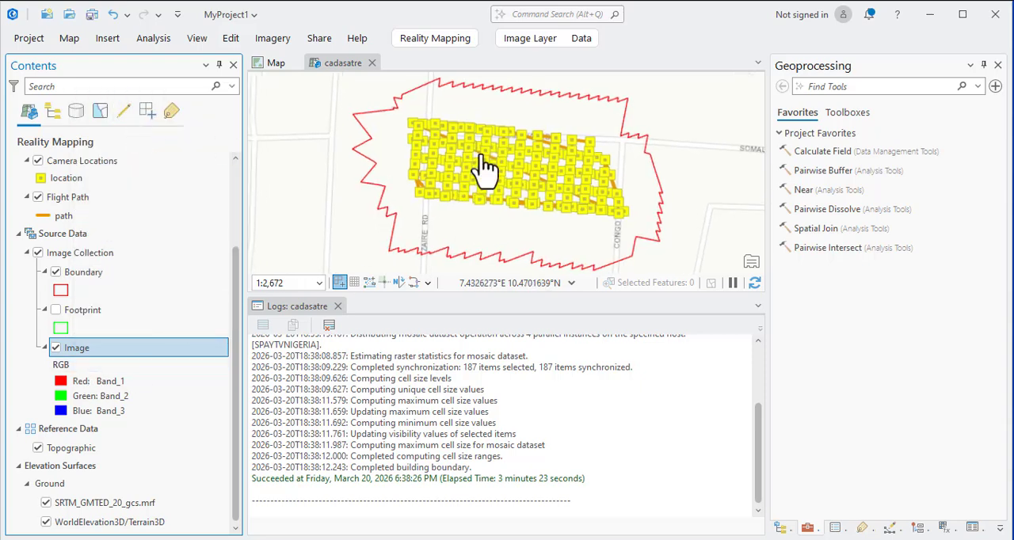
{"action": "scroll", "coordinate": [483, 170], "scroll_direction": "up", "scroll_amount": 5}
{"action": "scroll", "coordinate": [492, 196], "scroll_direction": "down", "scroll_amount": 6}
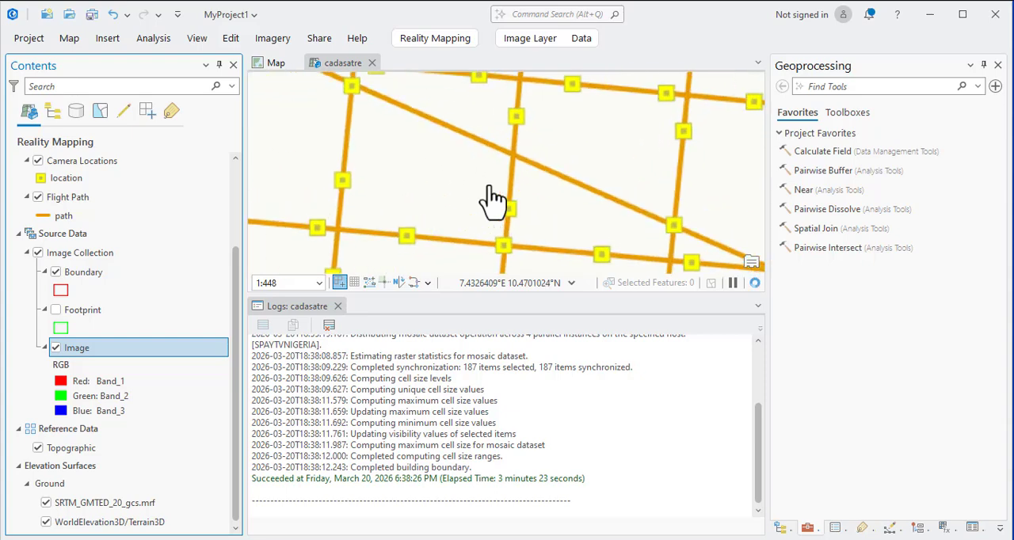
{"action": "scroll", "coordinate": [458, 190], "scroll_direction": "down", "scroll_amount": 2}
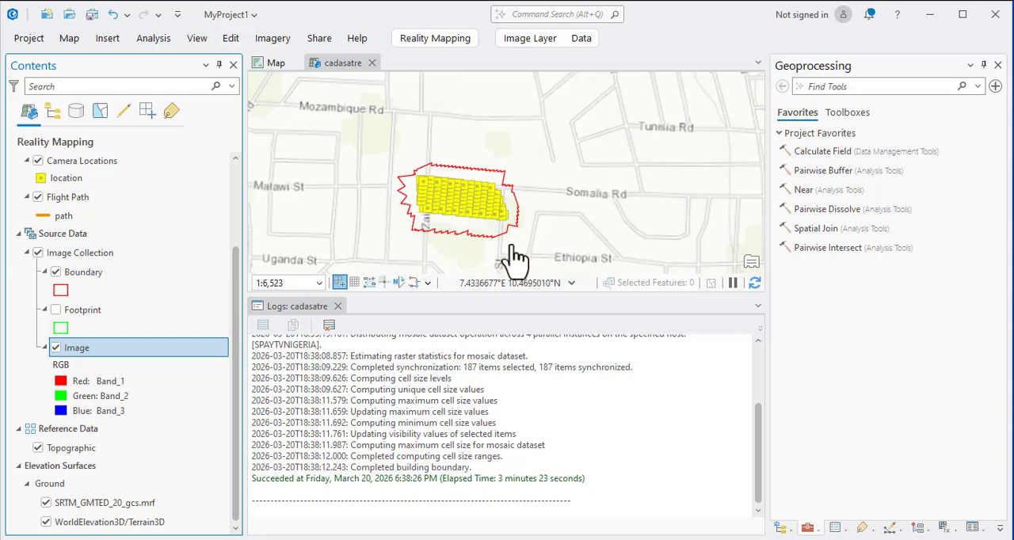
{"action": "left_click", "coordinate": [699, 539]}
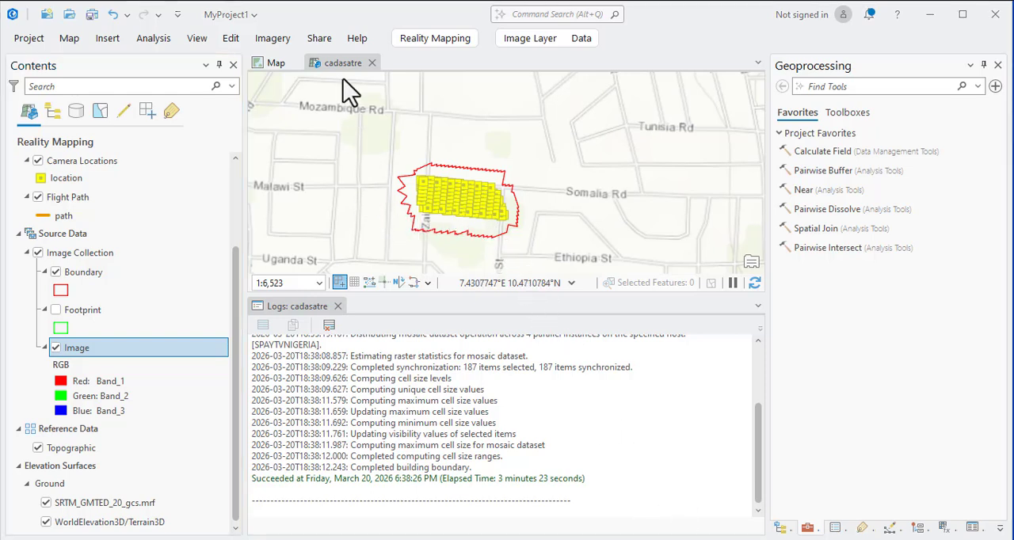